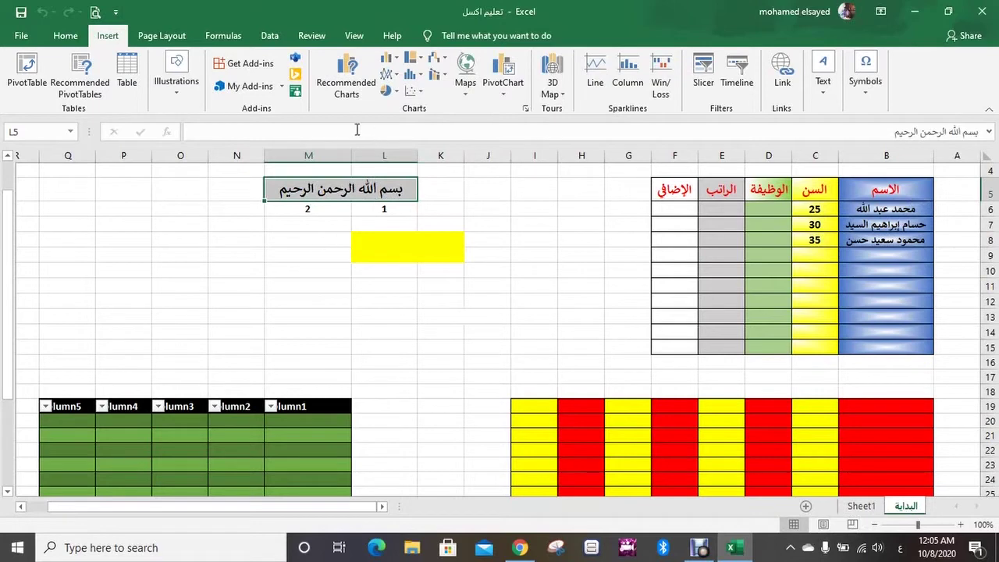
pyautogui.click(64, 38)
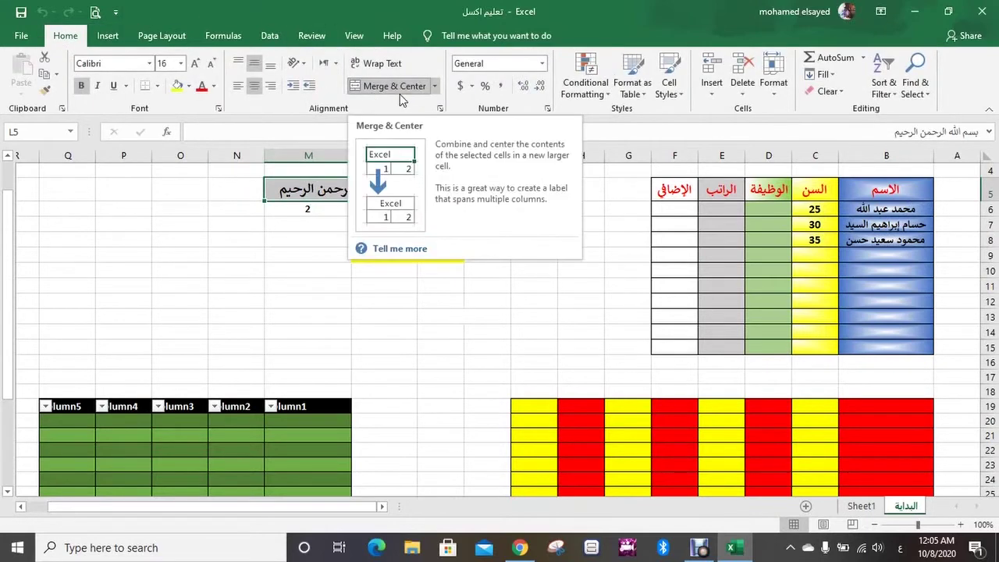
pyautogui.click(455, 332)
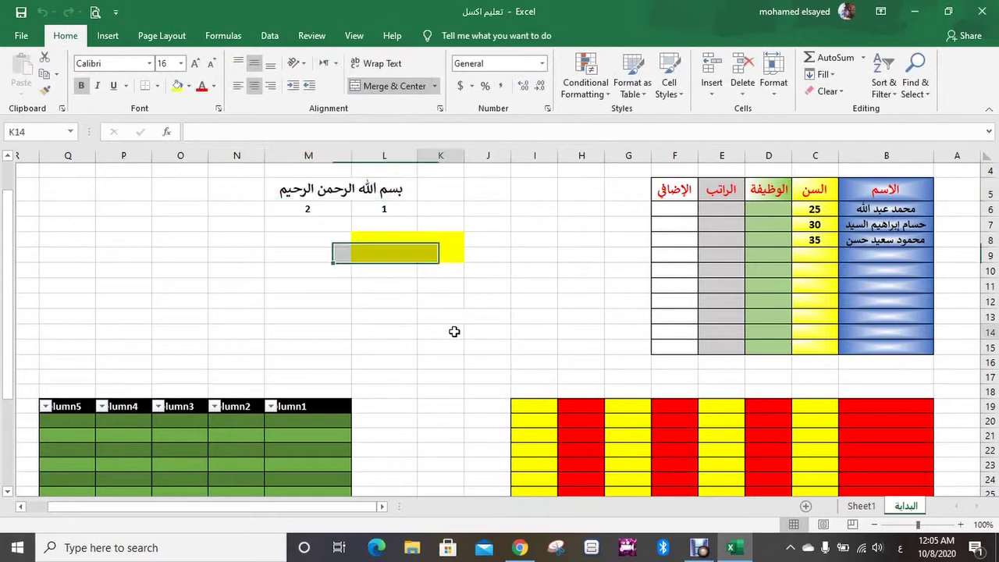
pyautogui.scroll(-2, 338, 334)
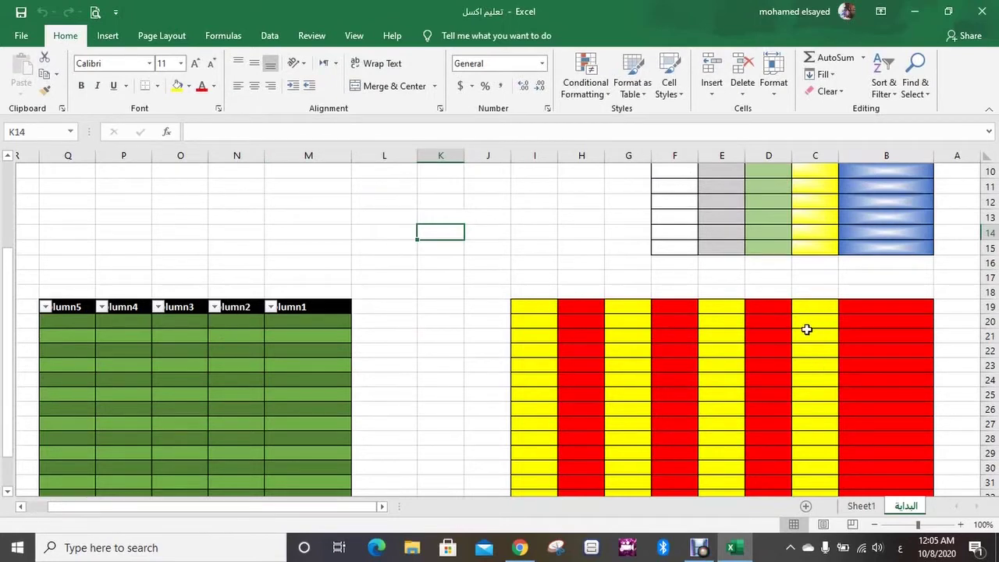
pyautogui.scroll(2, 736, 339)
pyautogui.scroll(-3, 739, 339)
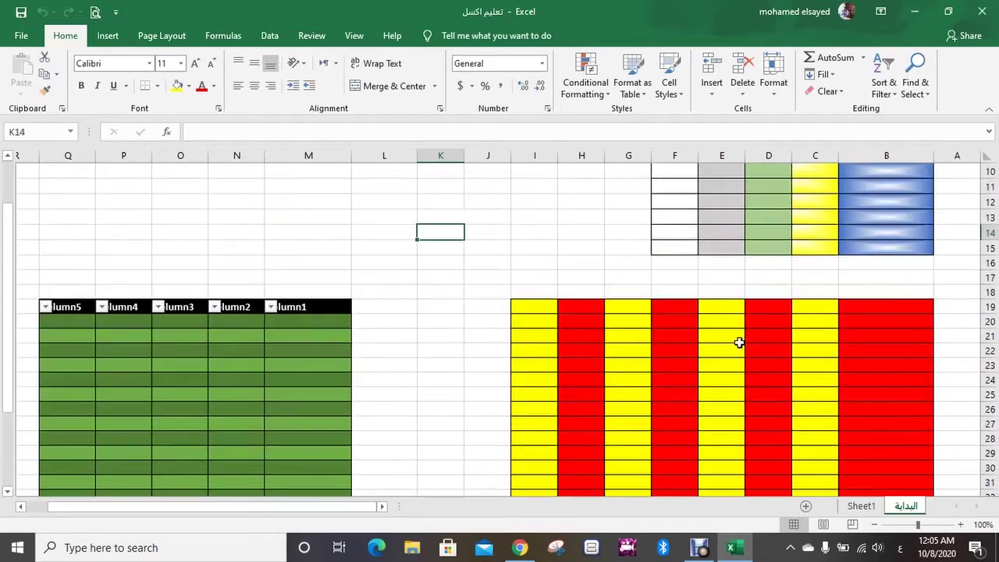
# Rename the worksheet Sheet1 as "رقم 2"
pyautogui.click(861, 507)
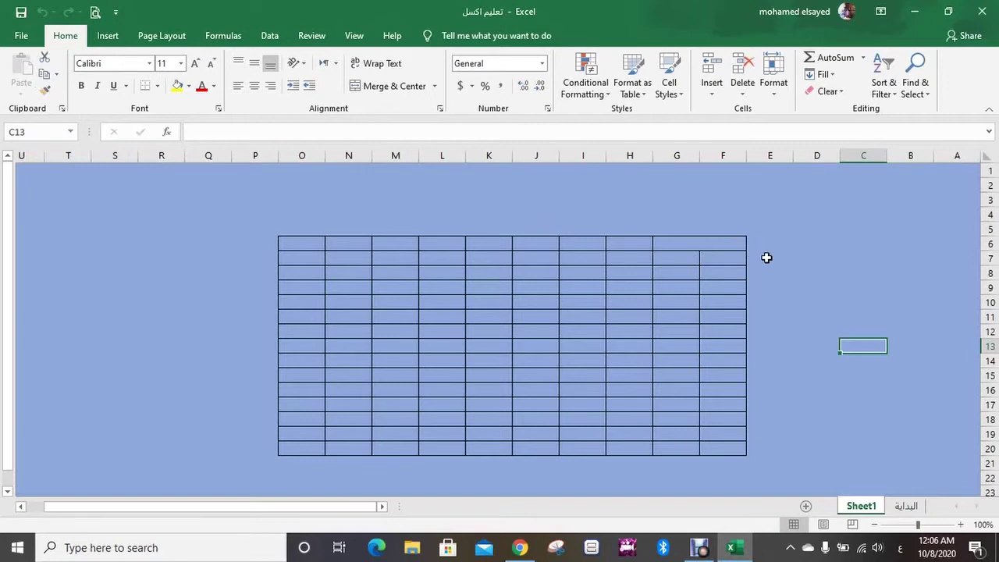
pyautogui.doubleClick(862, 506)
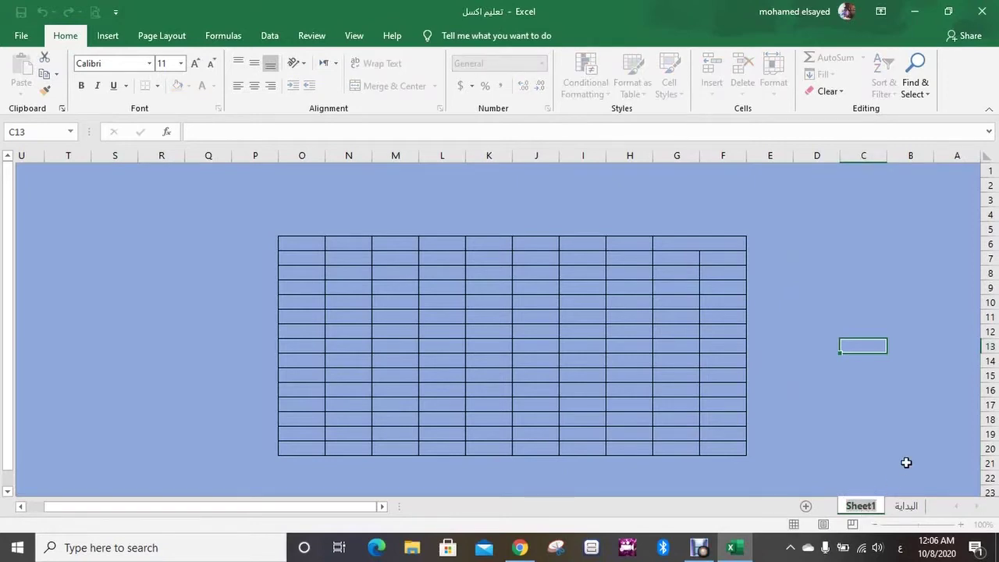
pyautogui.write('رقم')
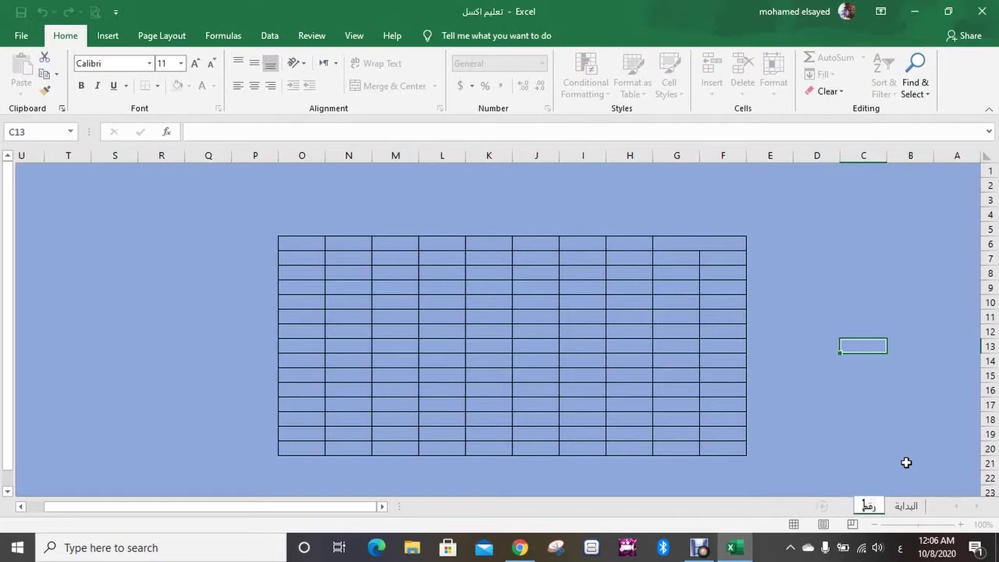
pyautogui.write(' 2')
pyautogui.press('Return')
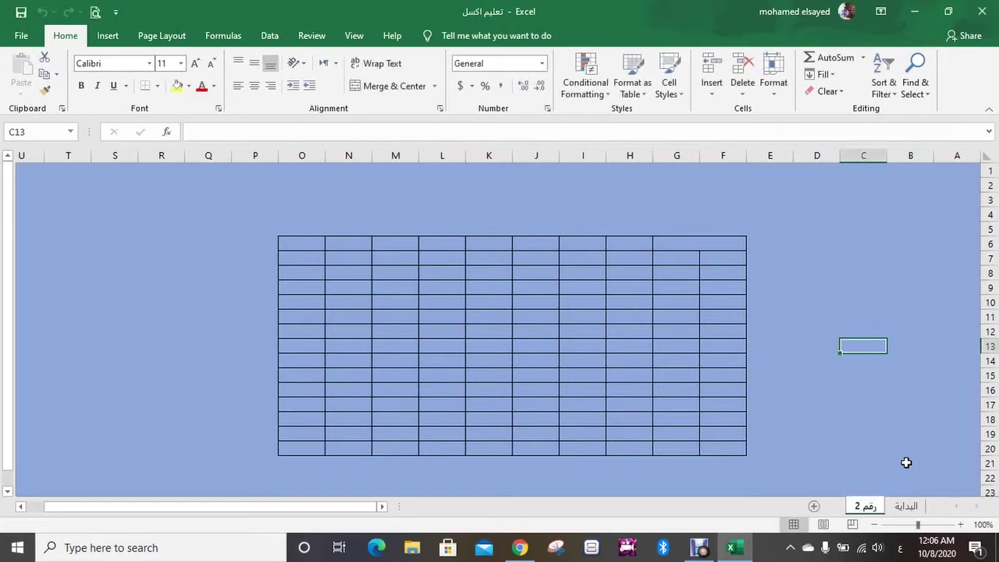
# Add a new blank worksheet and set its direction to right-to-left
pyautogui.click(813, 507)
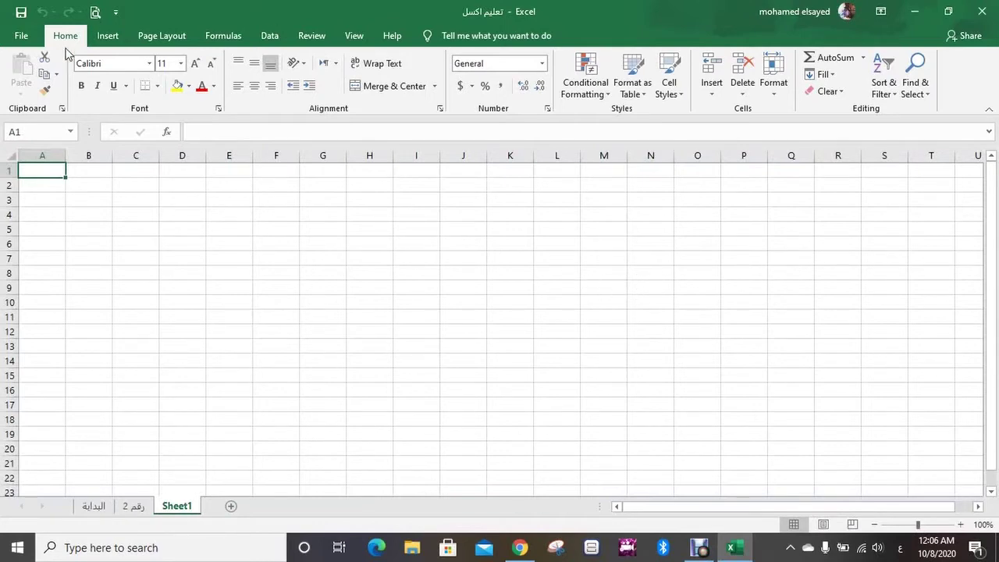
pyautogui.click(156, 38)
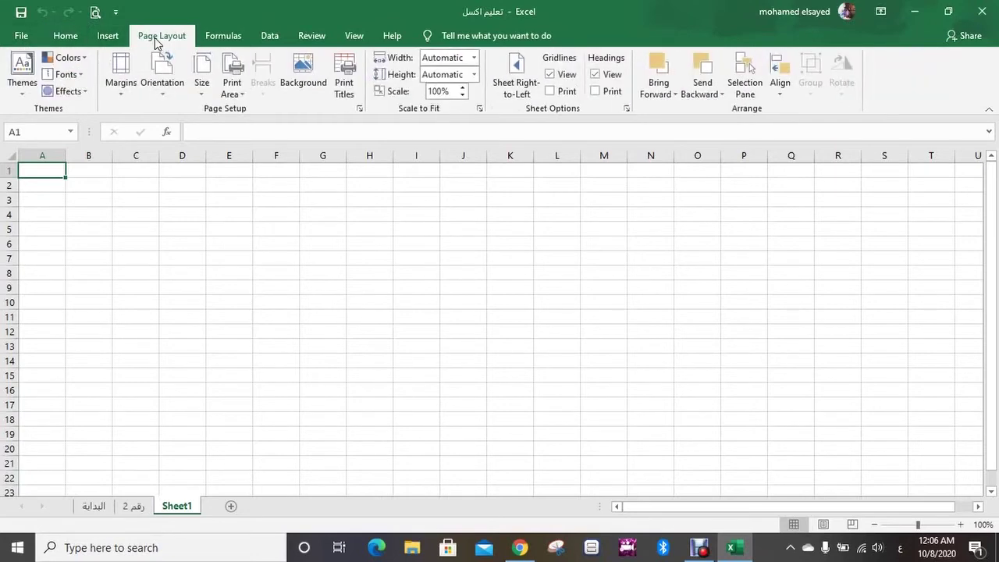
pyautogui.click(521, 92)
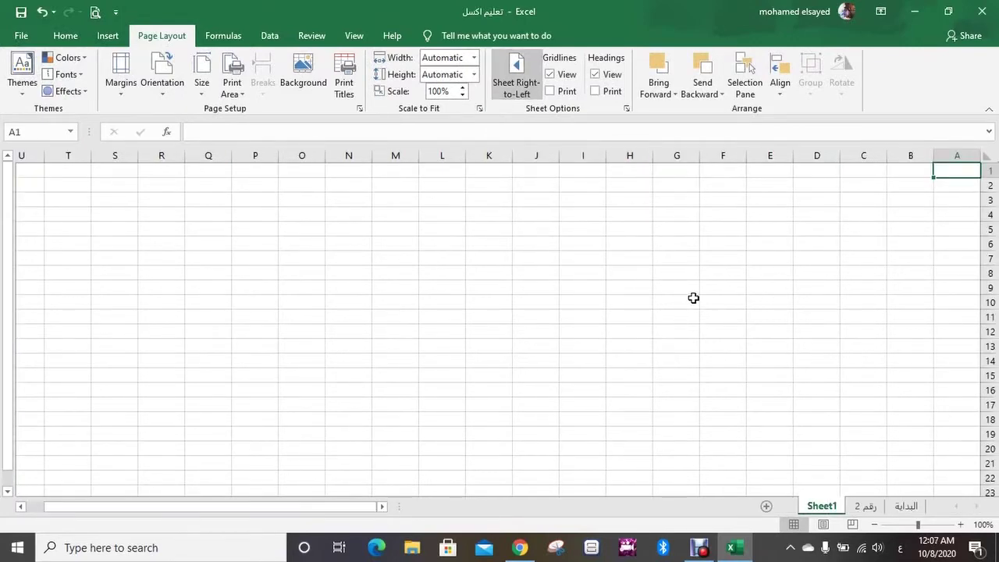
# Enter the column headings الماس, ذهب, فضة and نحاس in cells H3 to K3 of the new sheet
pyautogui.click(633, 202)
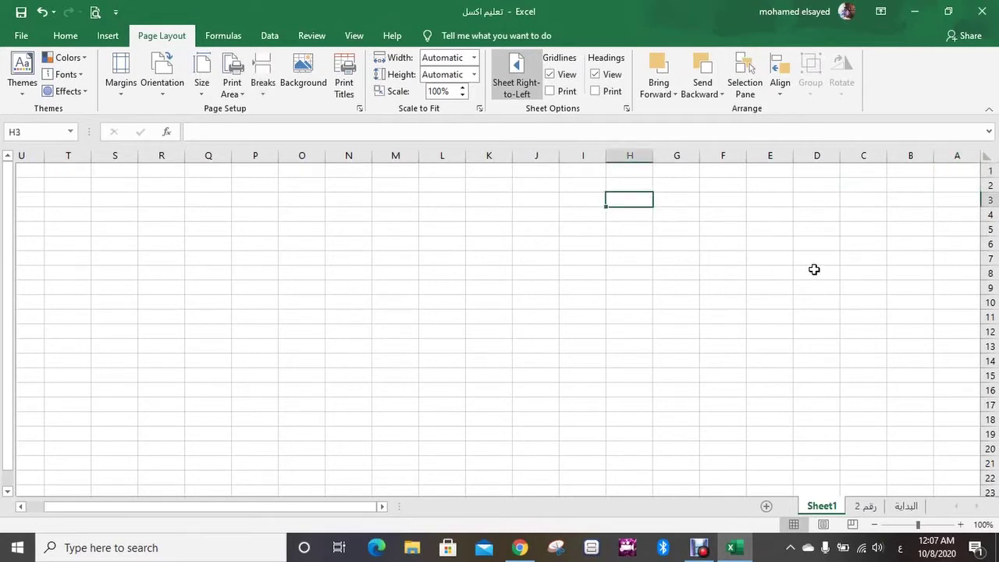
pyautogui.write('ال')
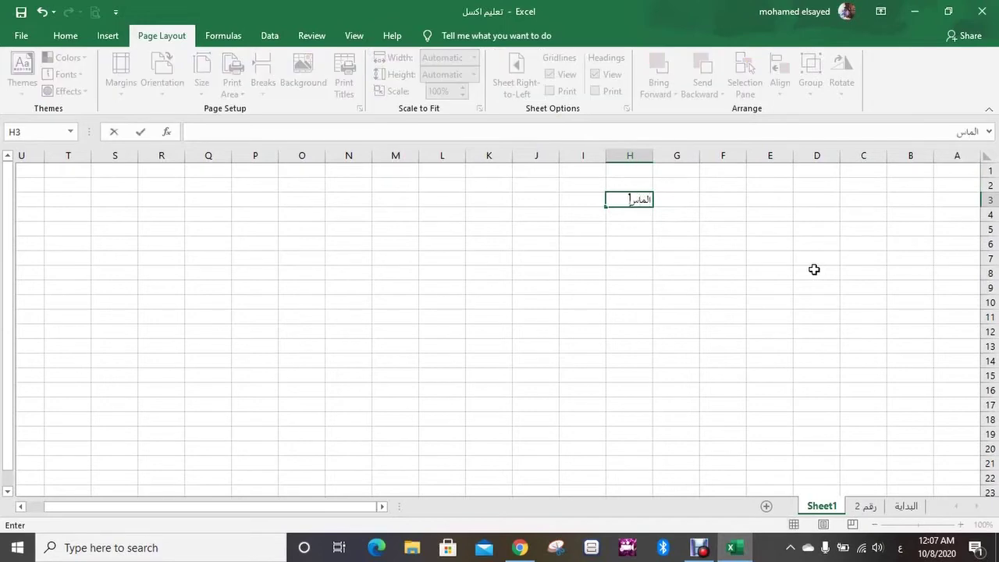
pyautogui.write('ماس')
pyautogui.press('Tab')
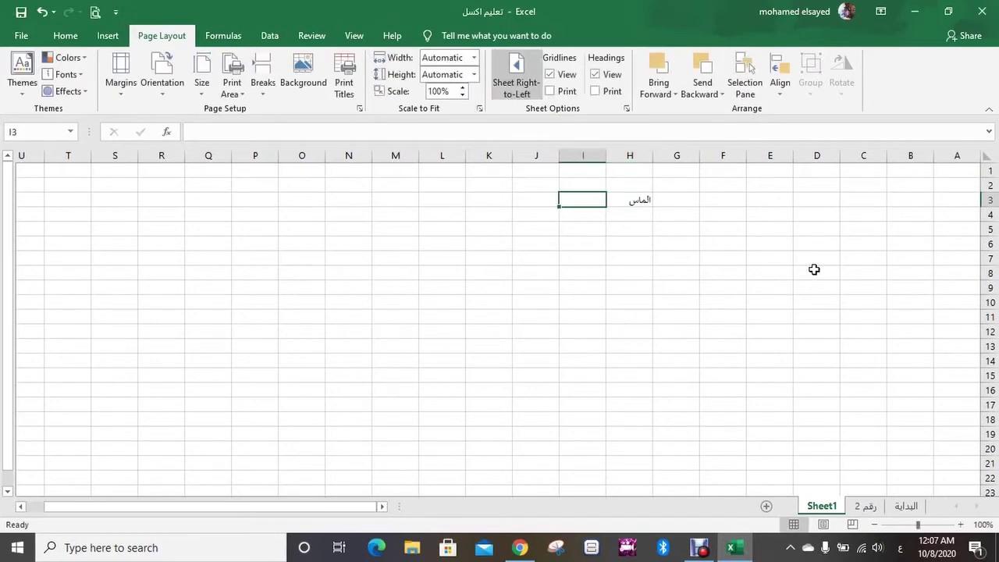
pyautogui.write('ذهب')
pyautogui.press('Tab')
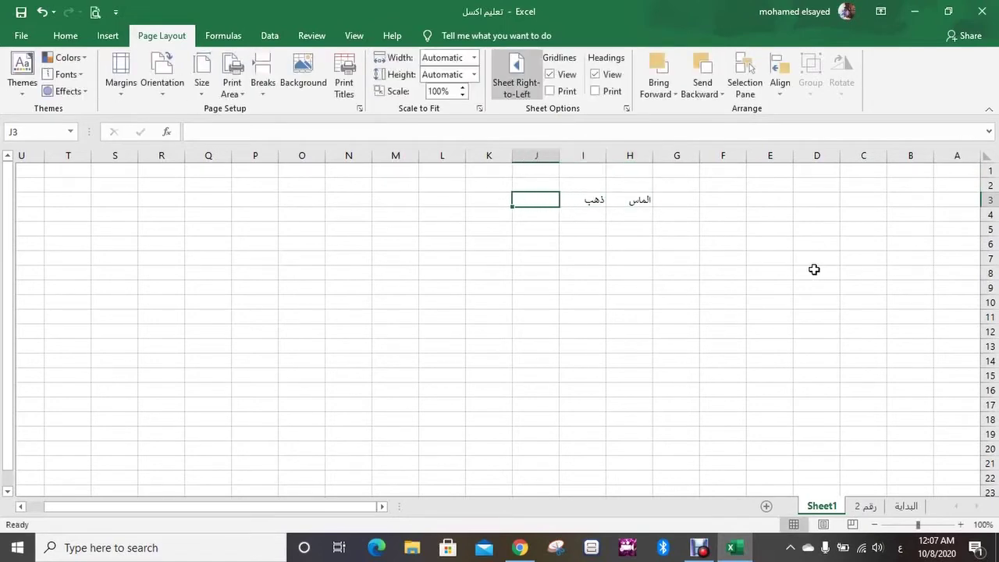
pyautogui.write('فض')
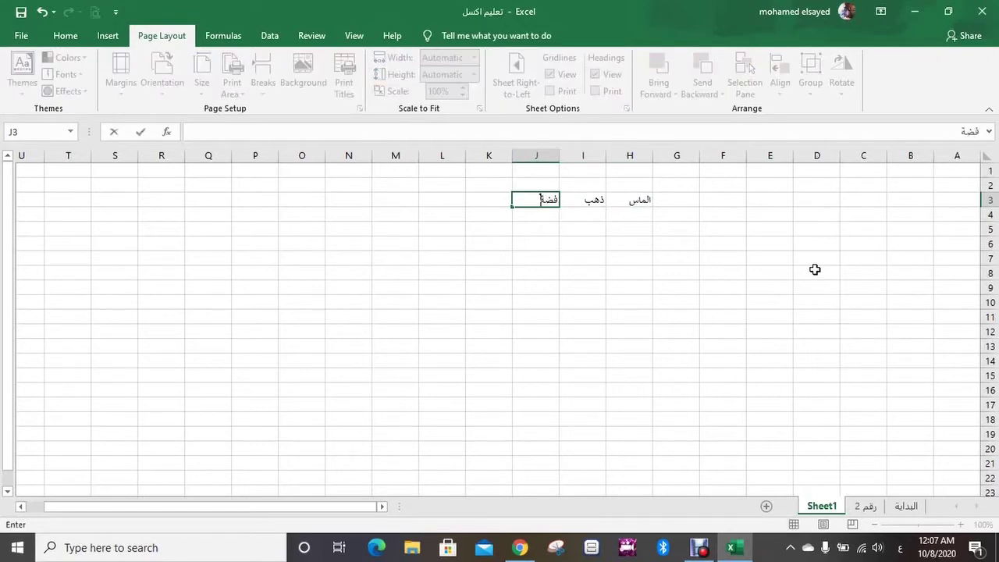
pyautogui.write('ة')
pyautogui.press('Tab')
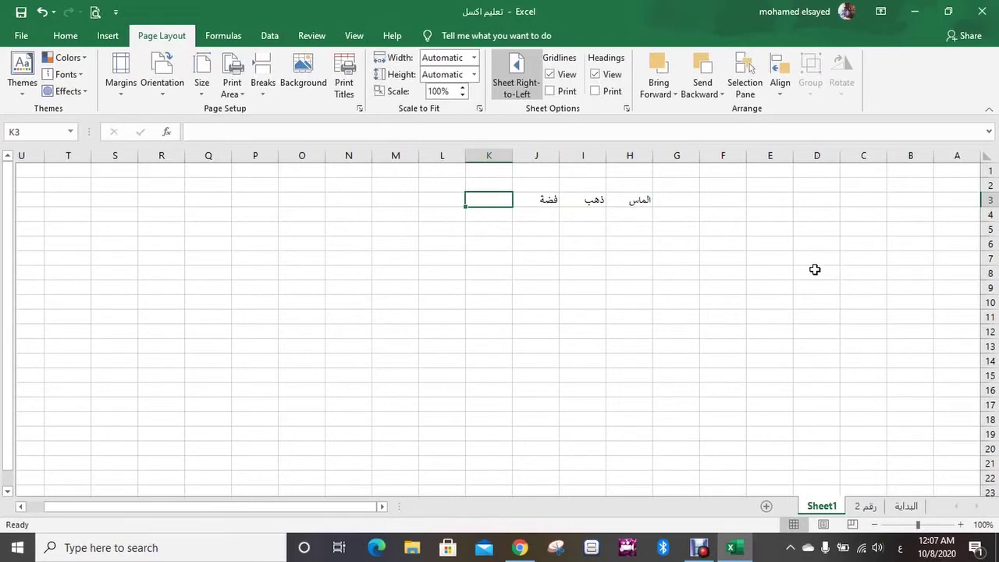
pyautogui.write('نحاس')
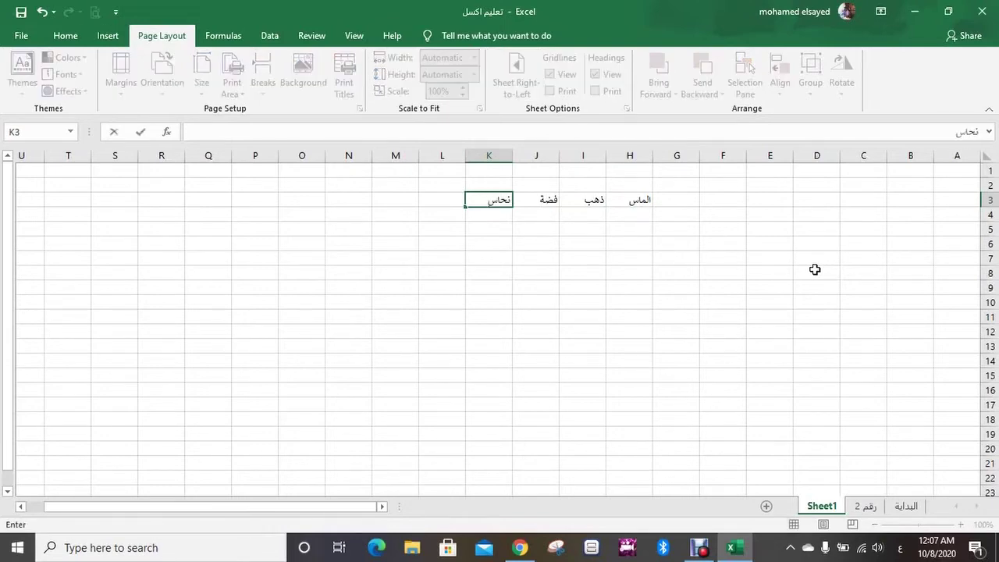
pyautogui.press('Return')
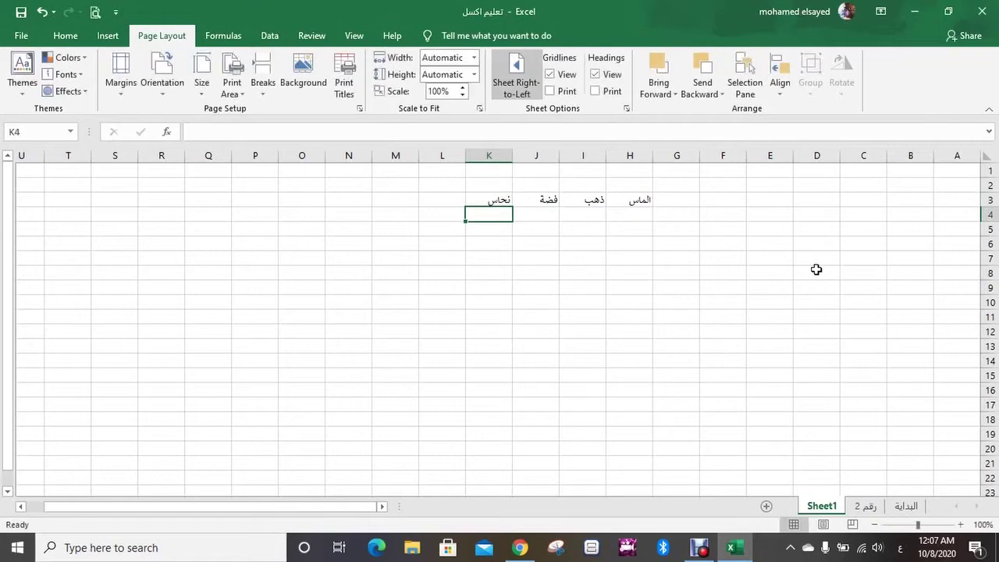
# Enter the row labels شهر 1, شهر 2, شهر 3 and شهر 4 in cells G4 to G7
pyautogui.click(673, 199)
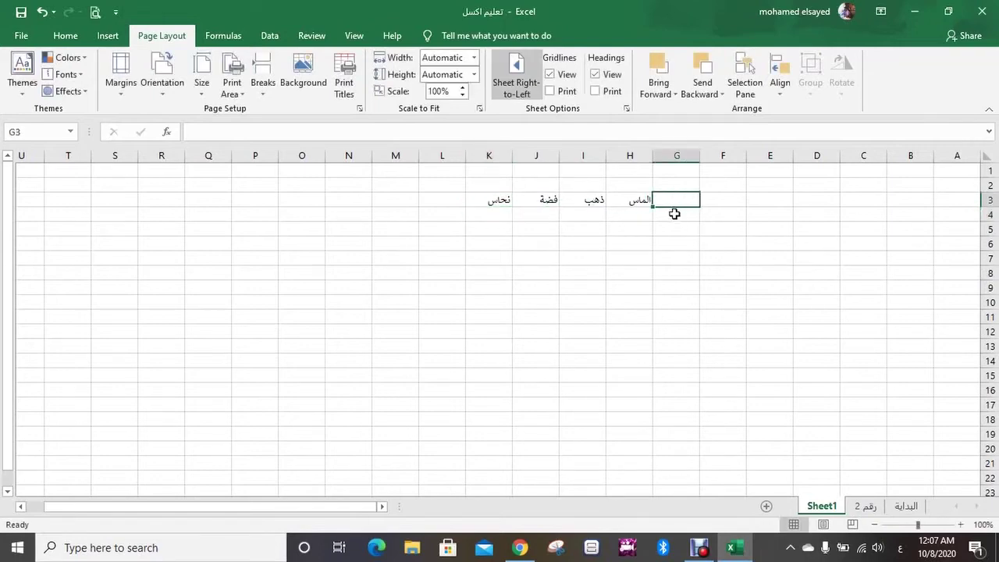
pyautogui.click(675, 214)
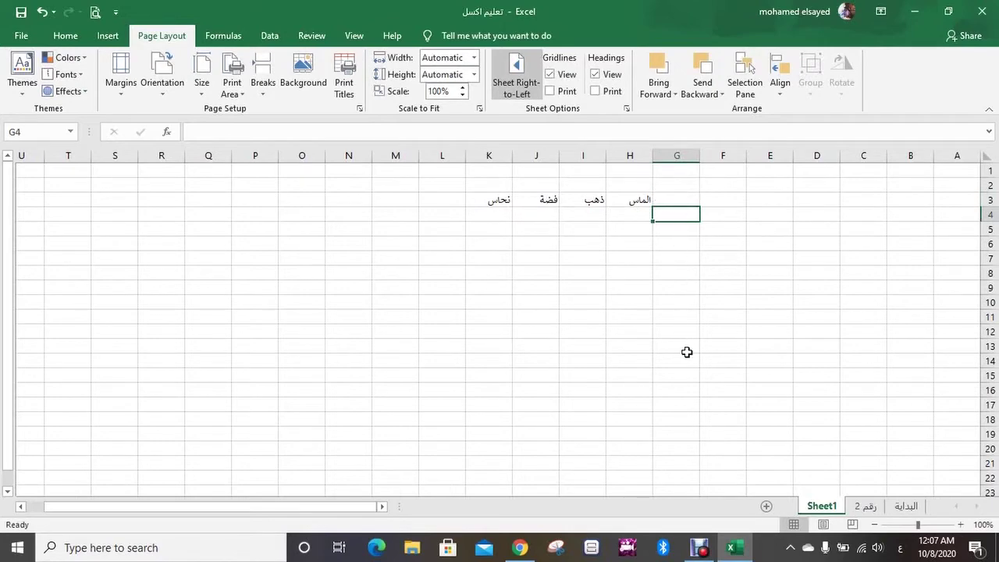
pyautogui.click(683, 198)
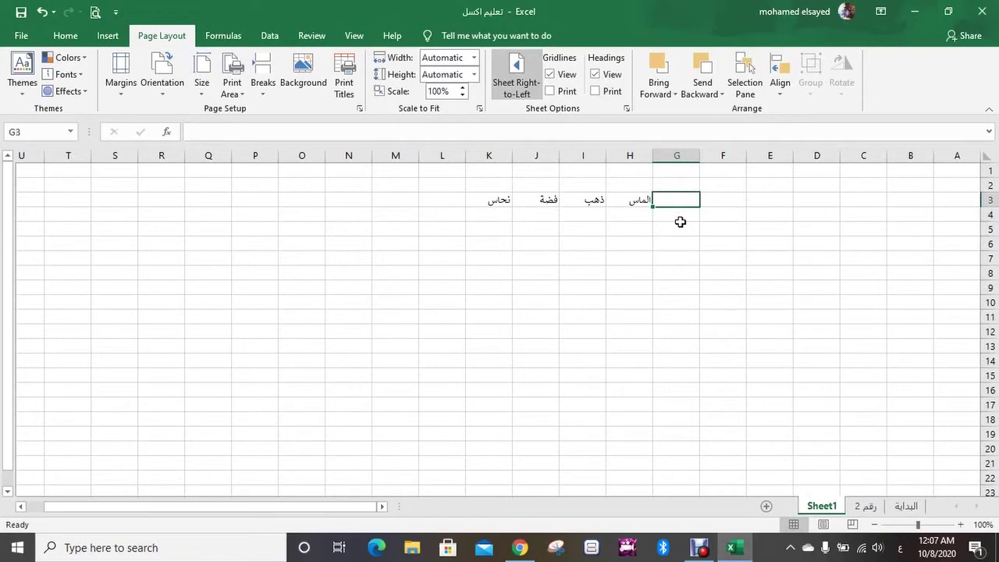
pyautogui.click(679, 217)
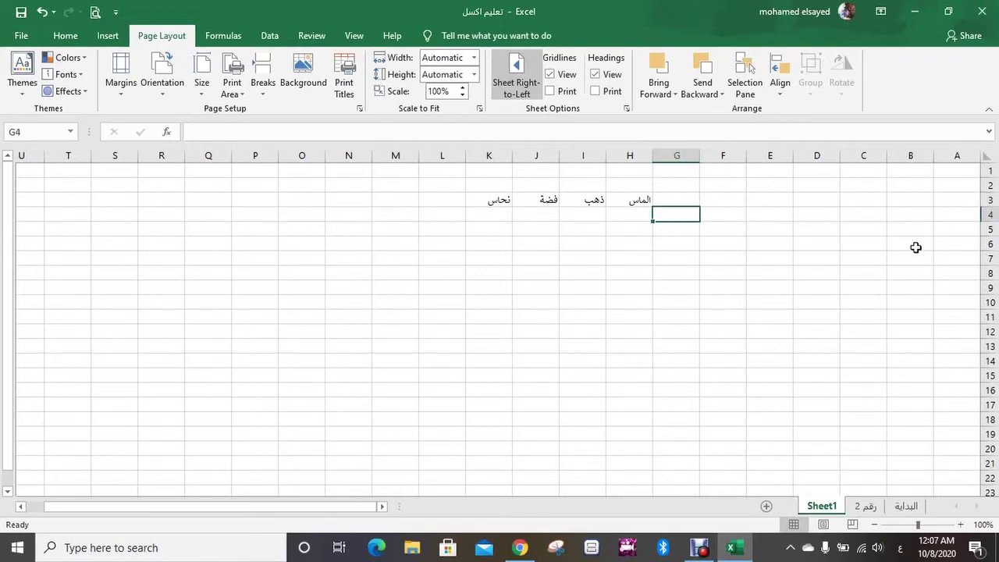
pyautogui.write('شهر')
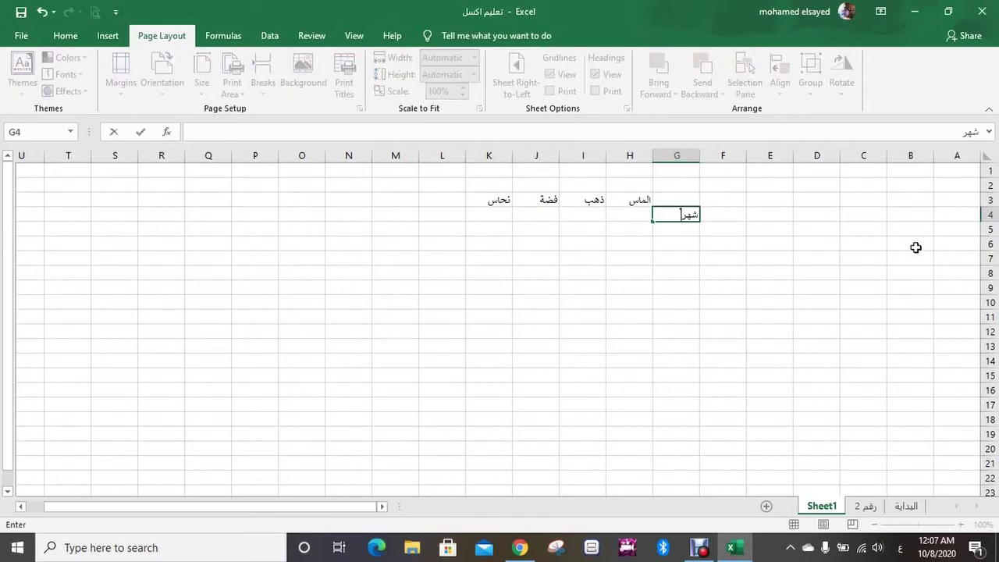
pyautogui.write(' 1')
pyautogui.press('Return')
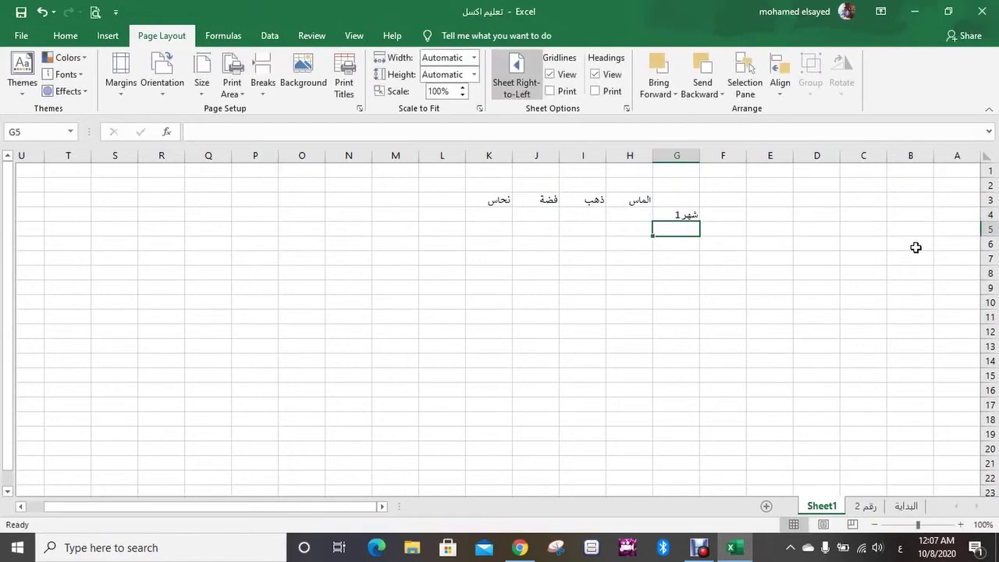
pyautogui.write('ش')
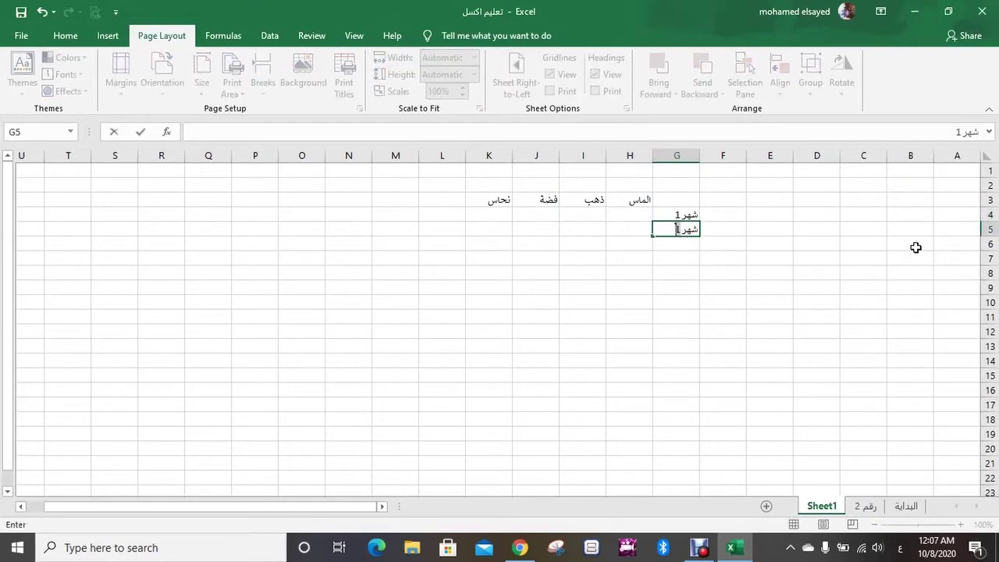
pyautogui.write('هر 2')
pyautogui.press('Return')
pyautogui.write('شهر')
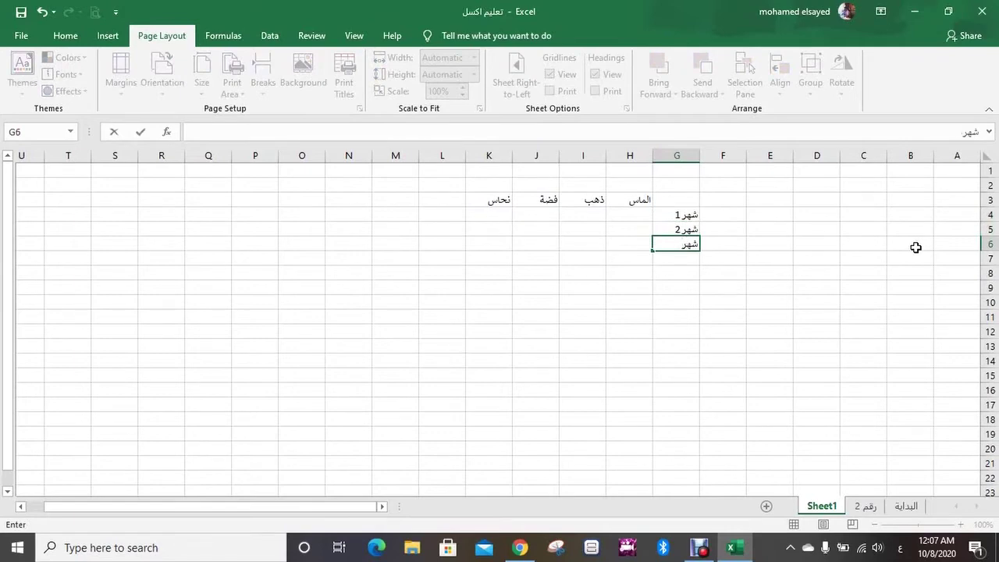
pyautogui.write(' 3')
pyautogui.press('Return')
pyautogui.write('شهر')
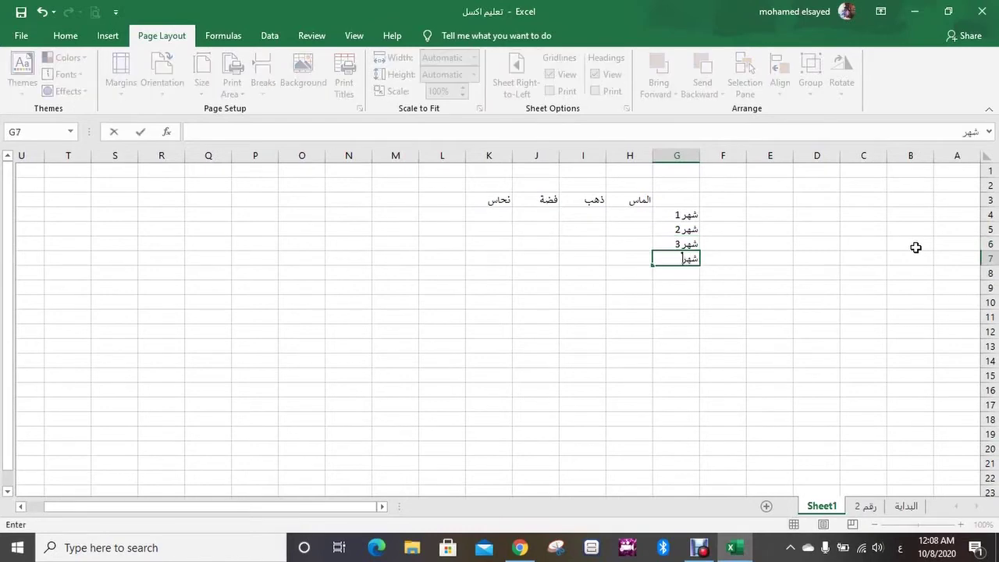
pyautogui.write(' 4')
# Apply Thick Outside Borders around the table range G3:K7
pyautogui.moveTo(691, 200); pyautogui.dragTo(496, 256)
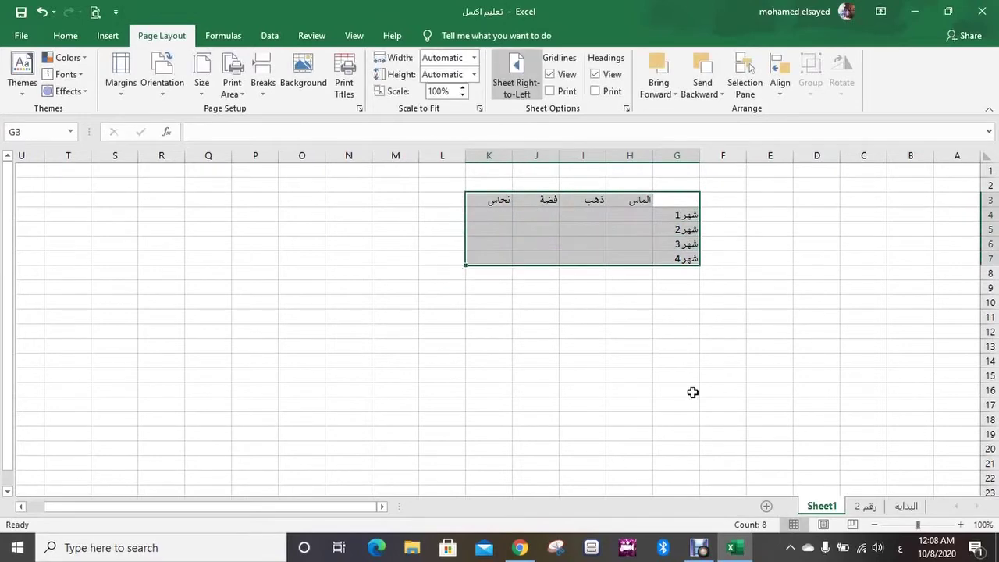
pyautogui.click(62, 36)
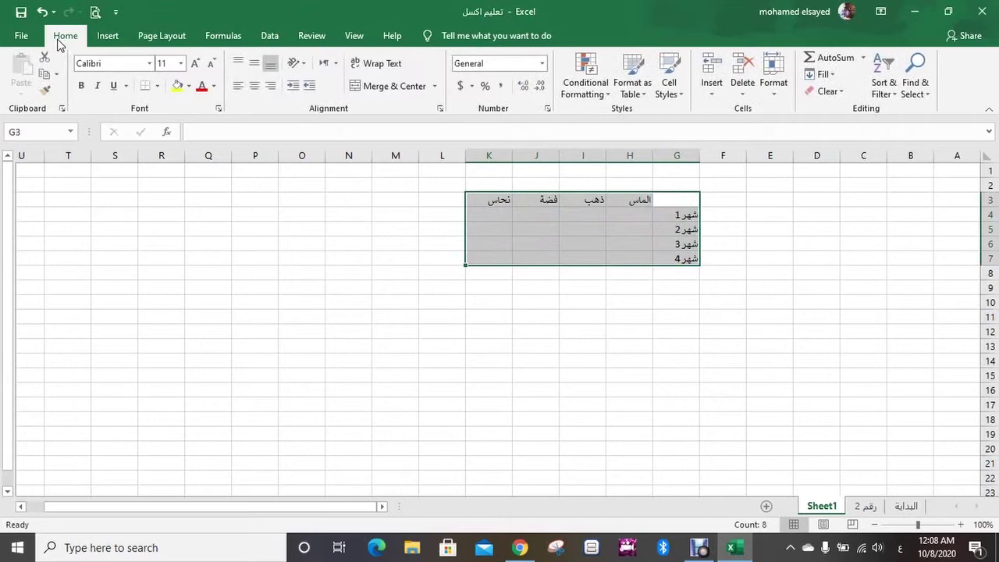
pyautogui.click(158, 86)
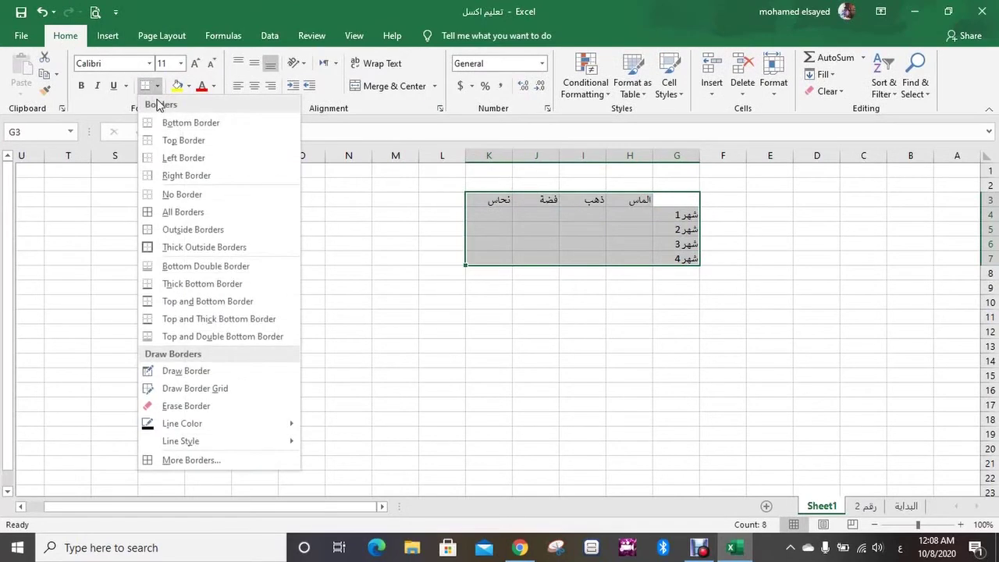
pyautogui.click(215, 247)
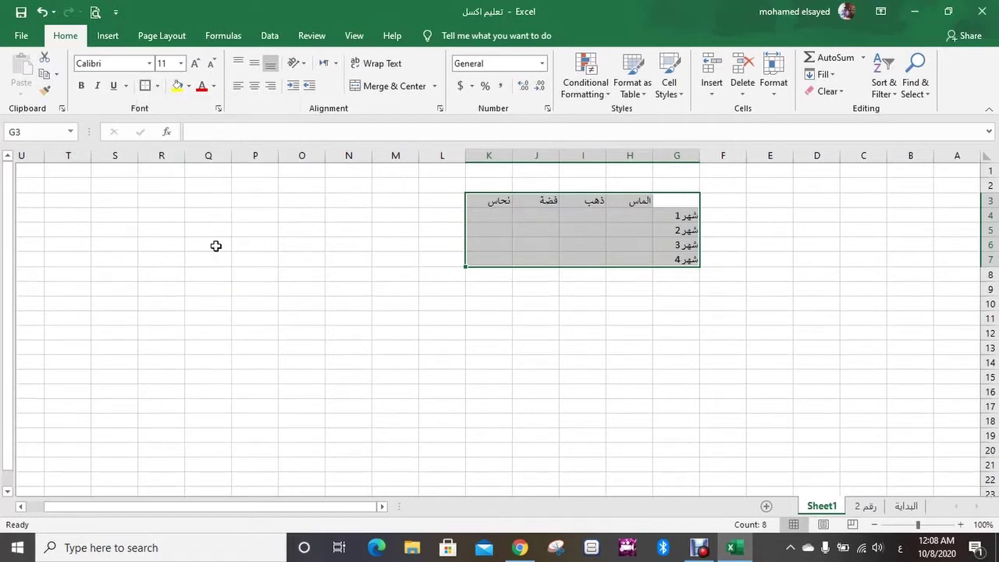
pyautogui.click(390, 248)
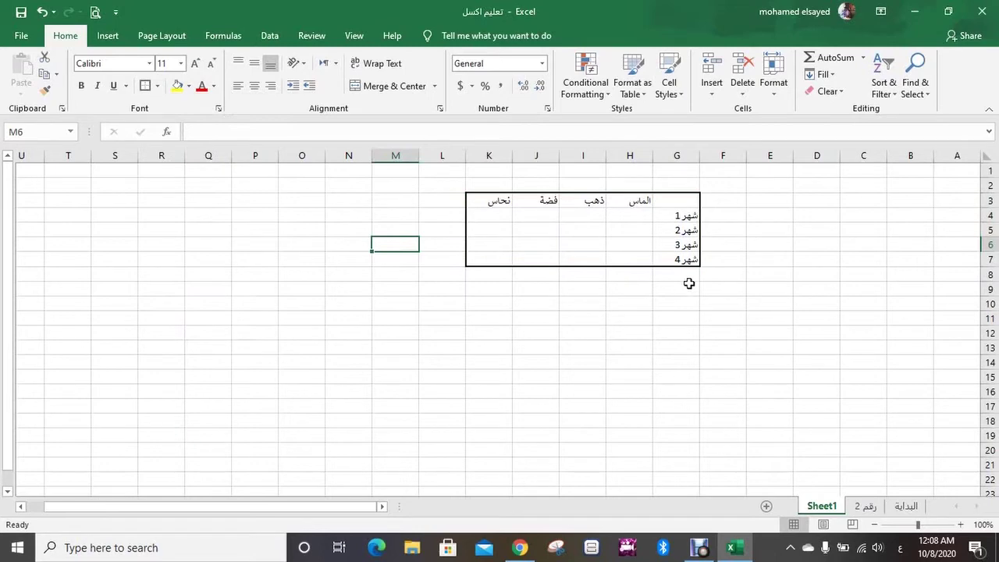
# Apply All Borders to every cell of the table range G3:K7
pyautogui.moveTo(689, 196); pyautogui.dragTo(485, 251)
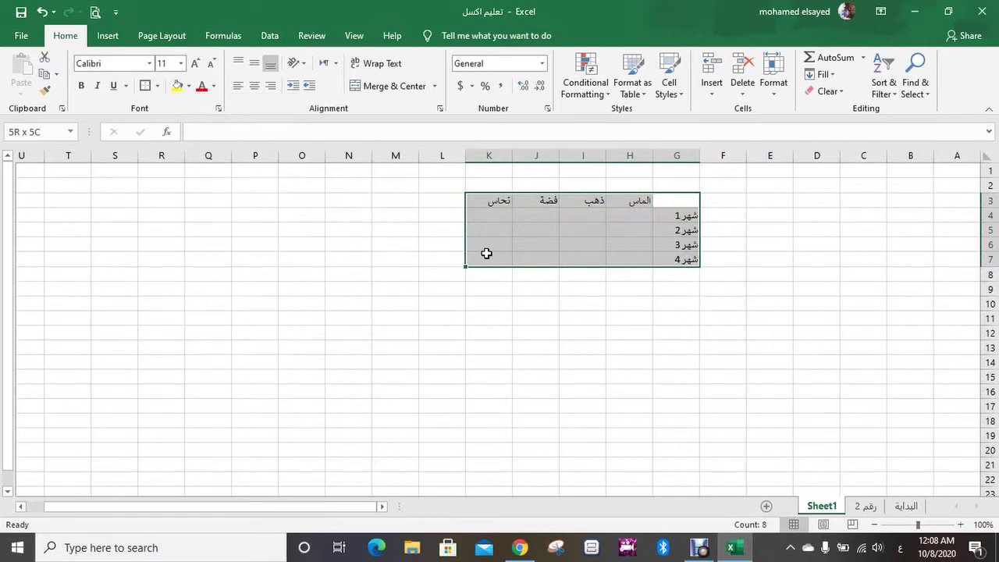
pyautogui.moveTo(487, 253); pyautogui.dragTo(486, 253)
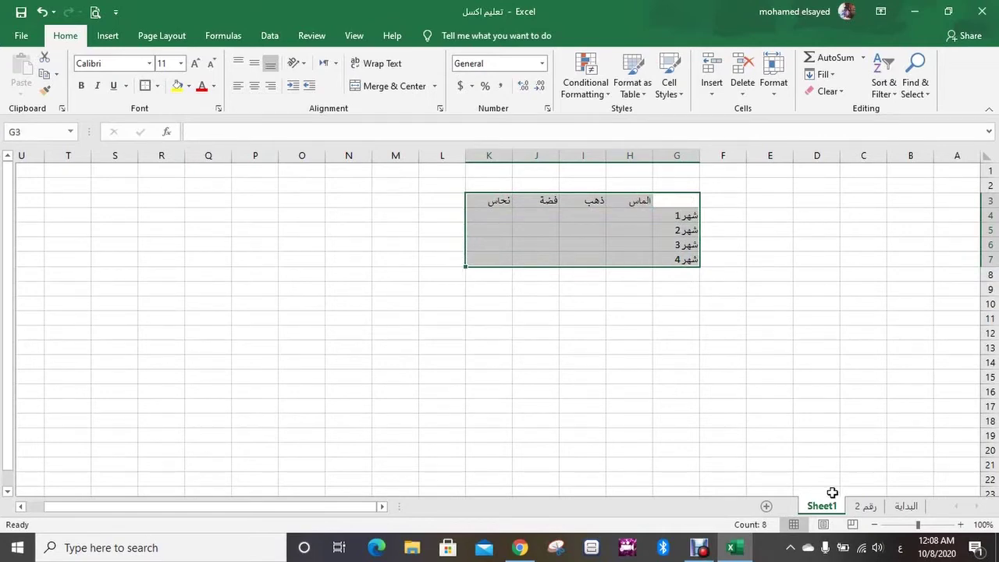
pyautogui.click(158, 87)
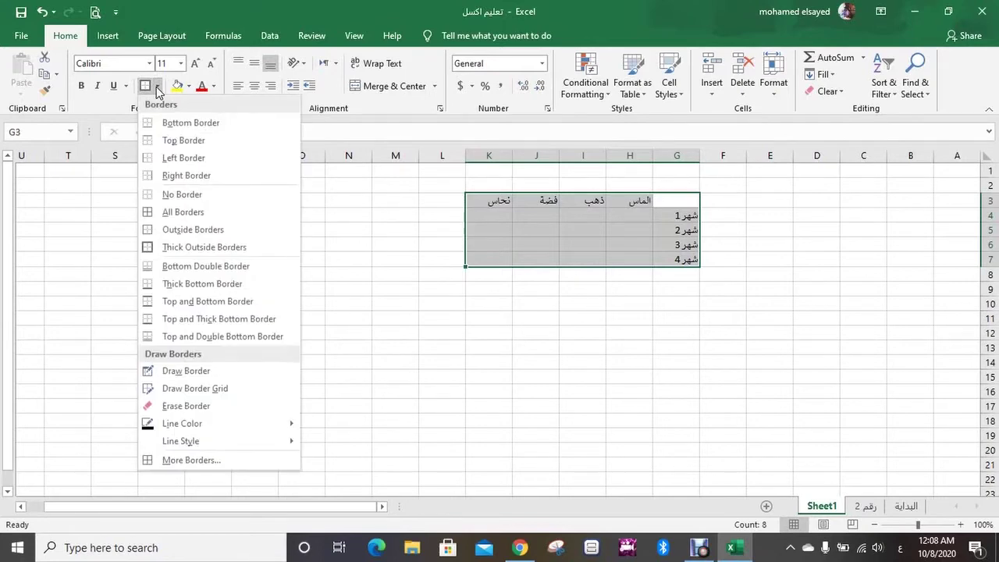
pyautogui.click(184, 213)
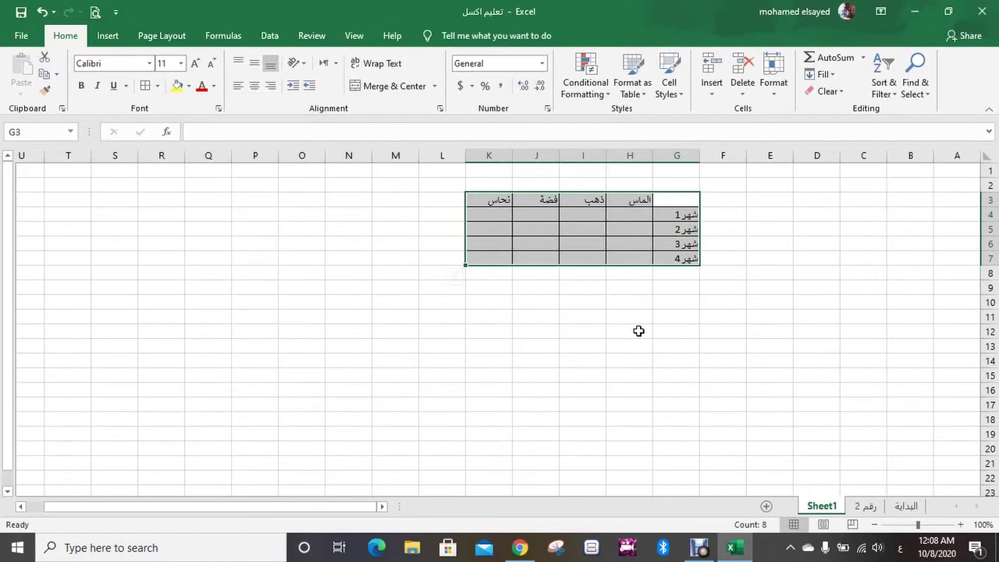
pyautogui.click(638, 331)
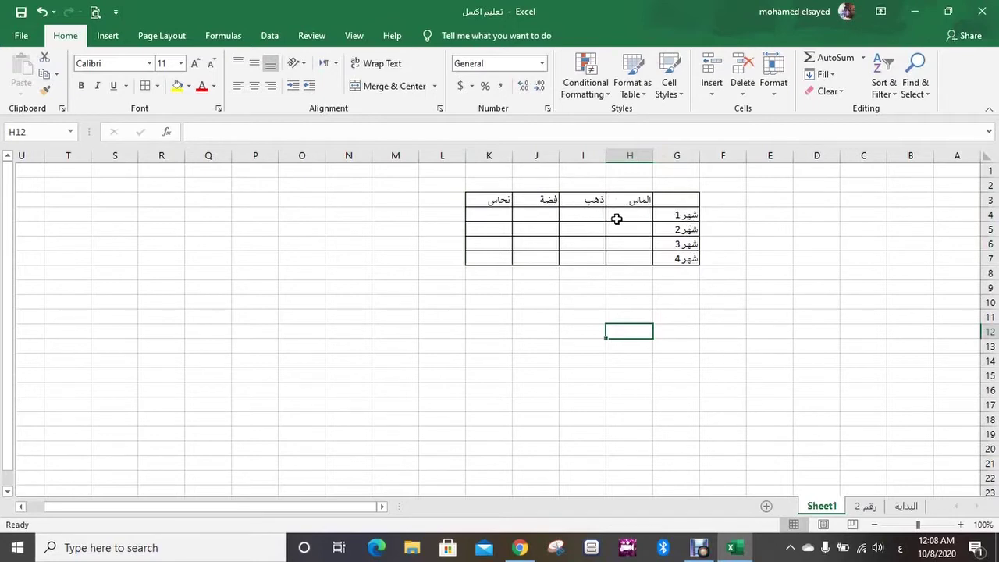
# Center the contents of table range G3:K7 vertically and horizontally and make them bold
pyautogui.moveTo(680, 200); pyautogui.dragTo(492, 258)
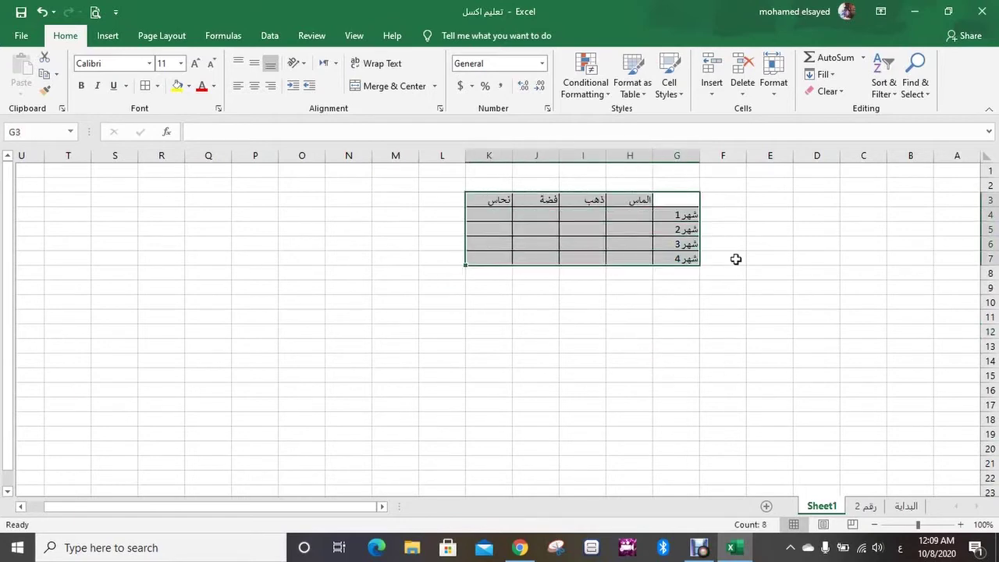
pyautogui.click(256, 65)
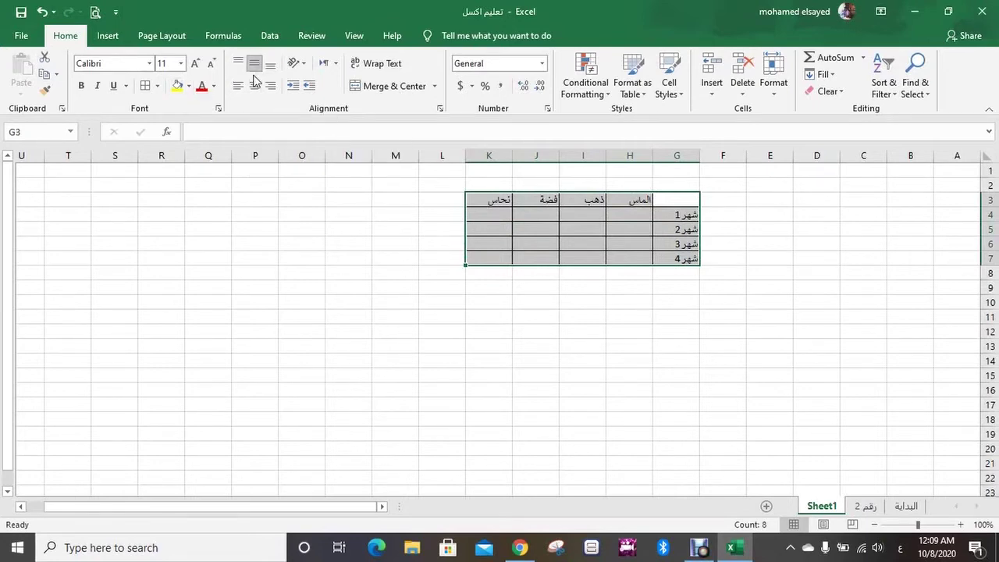
pyautogui.click(256, 88)
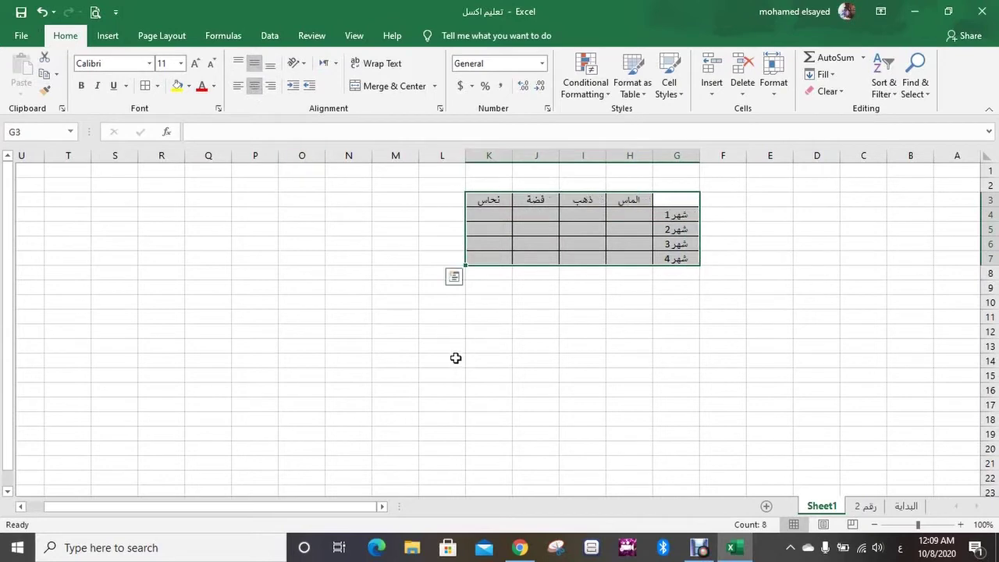
pyautogui.click(81, 88)
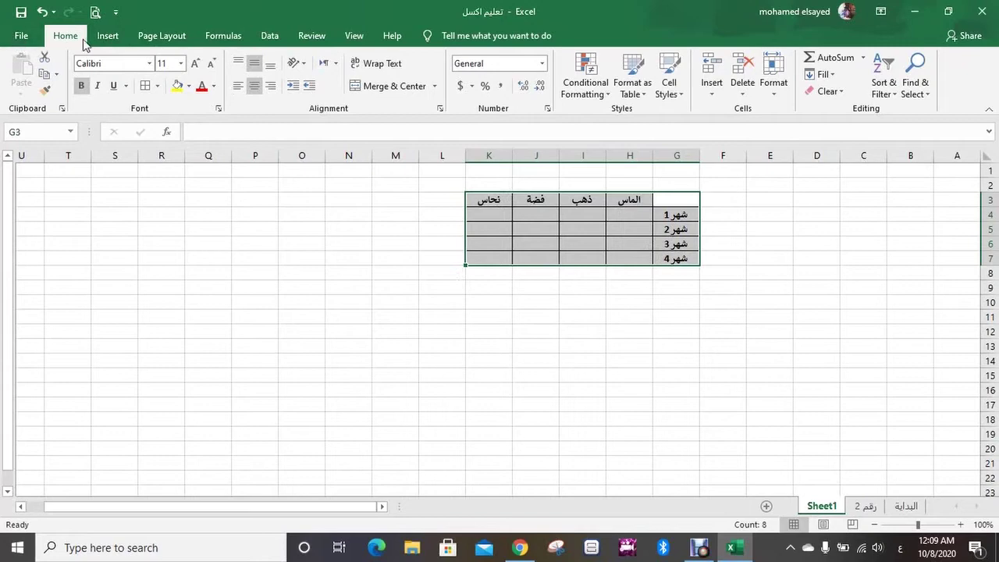
# Insert a Clustered Column chart from the table range G3:K7 and place it just below the table
pyautogui.click(108, 36)
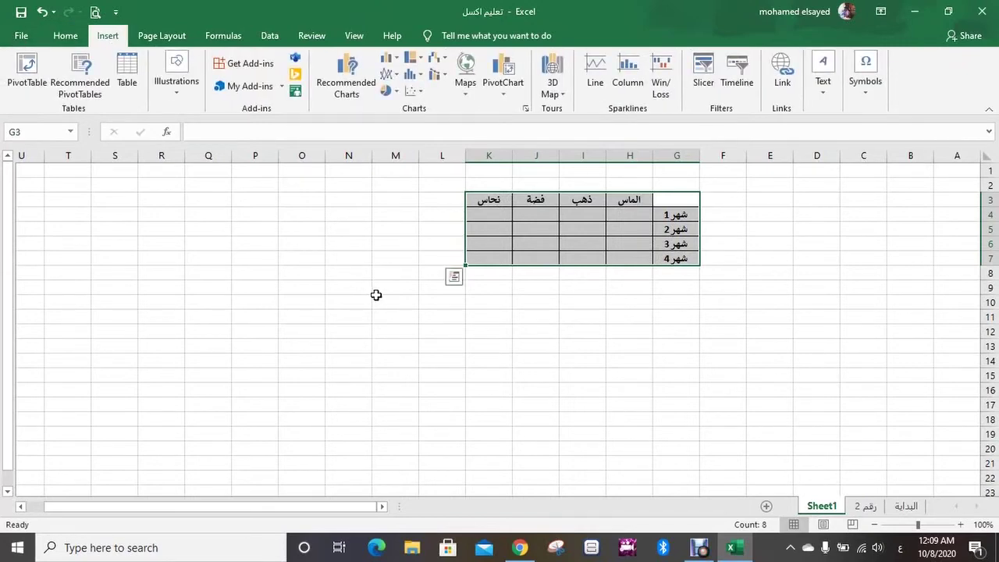
pyautogui.click(346, 86)
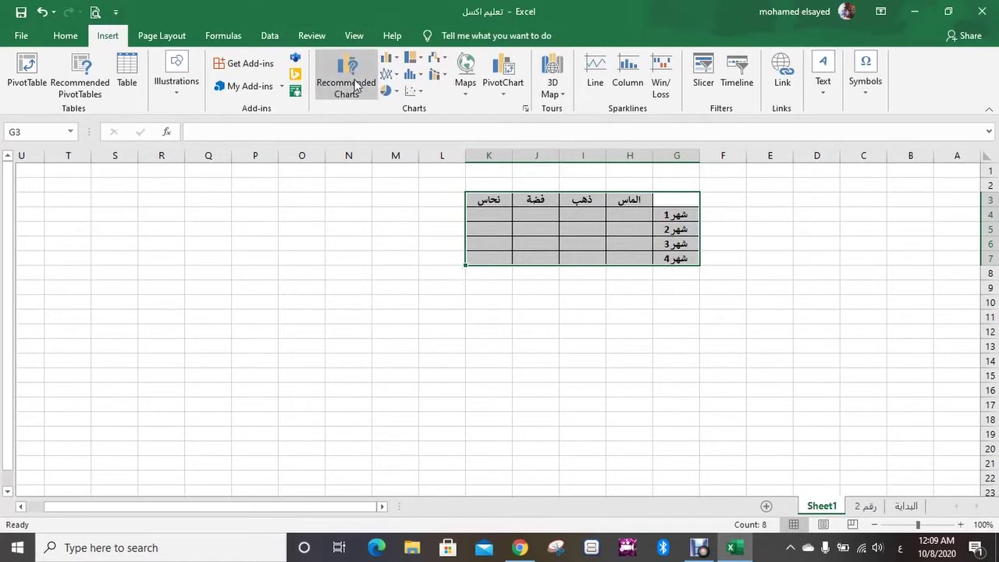
pyautogui.click(356, 85)
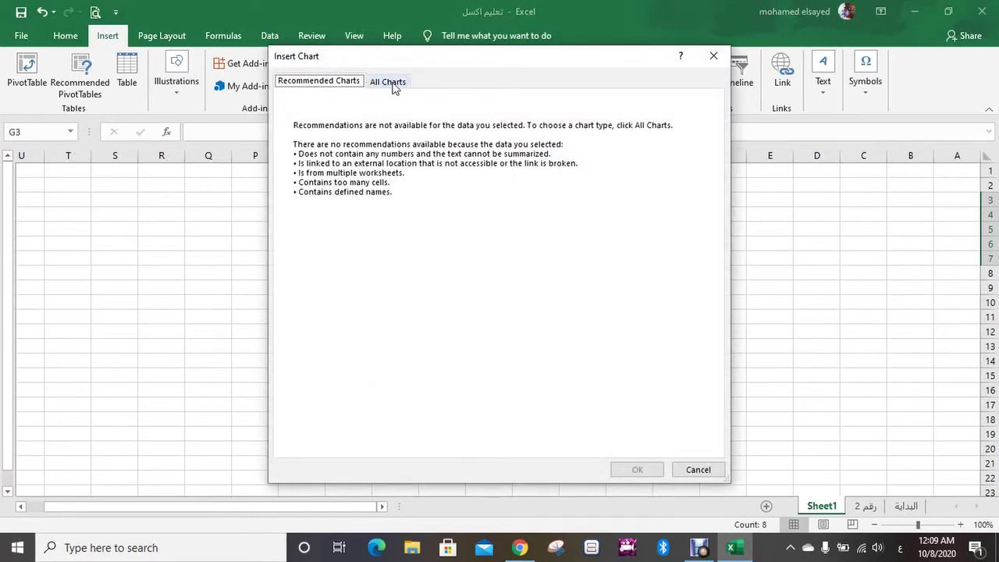
pyautogui.click(394, 89)
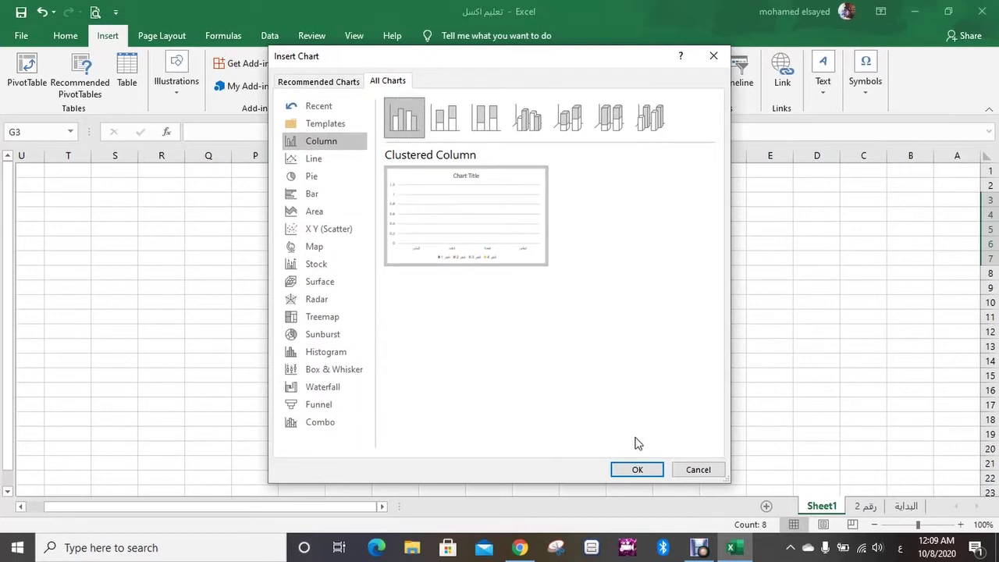
pyautogui.click(637, 471)
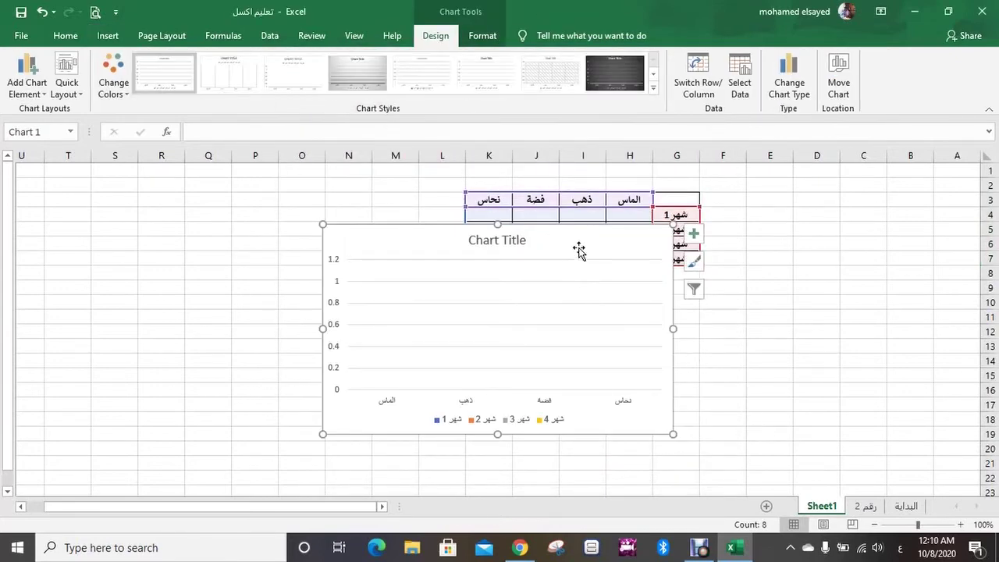
pyautogui.moveTo(578, 250); pyautogui.dragTo(664, 306)
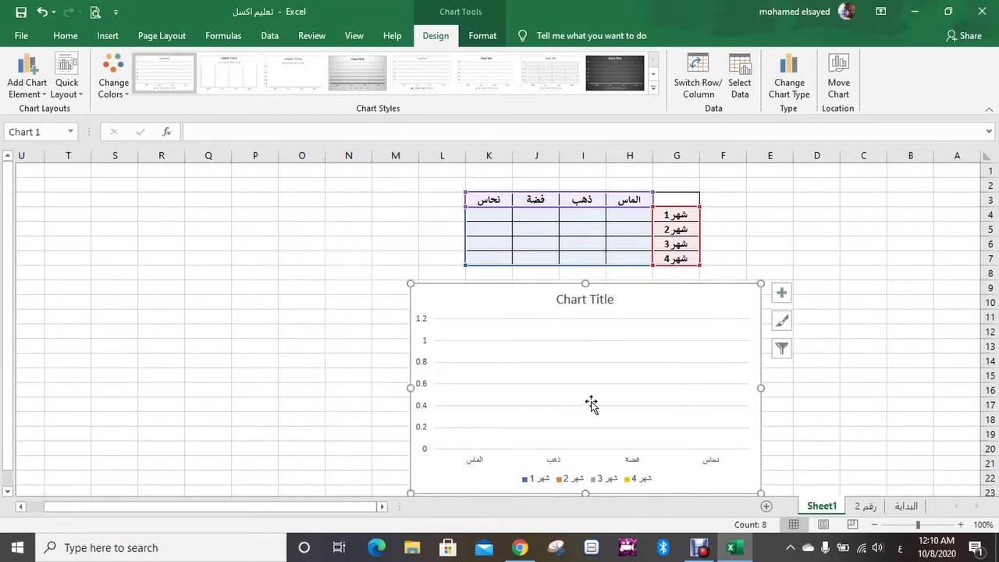
# Enter the values 1400, 1500, 1700 and 1250 for months 1 to 4 in the الماس column, cells H4 to H7
pyautogui.click(629, 215)
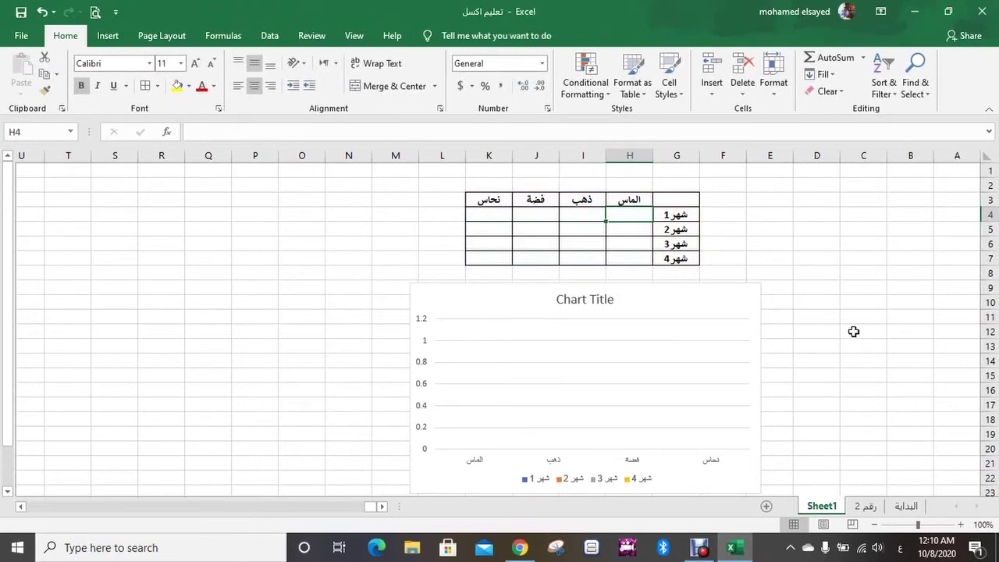
pyautogui.write('1400')
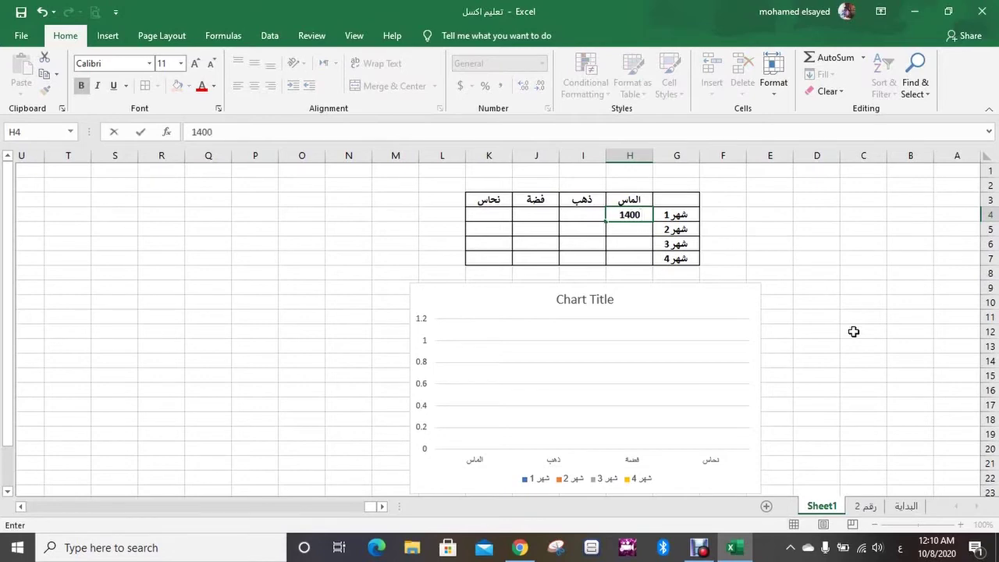
pyautogui.press('Return')
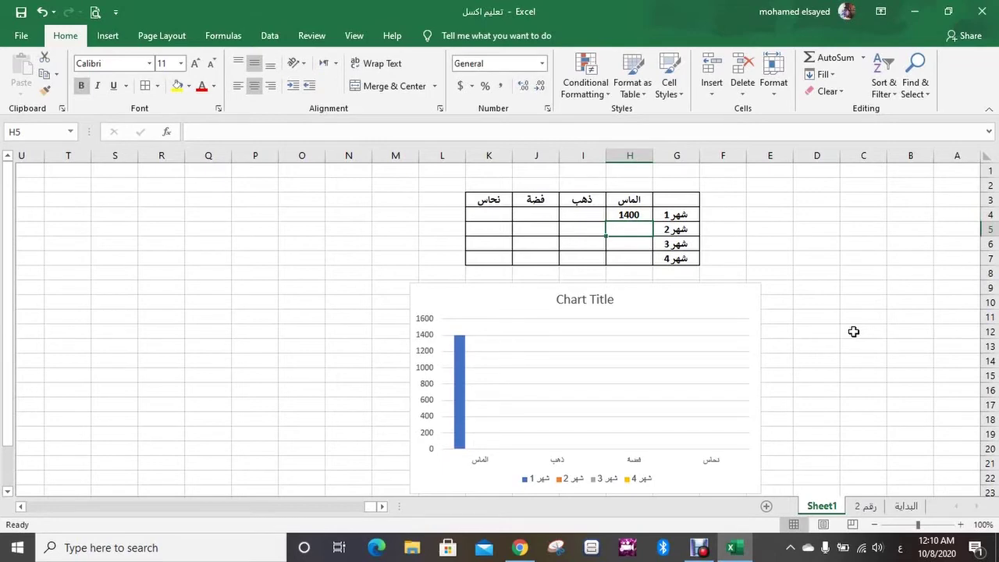
pyautogui.write('1500')
pyautogui.press('Return')
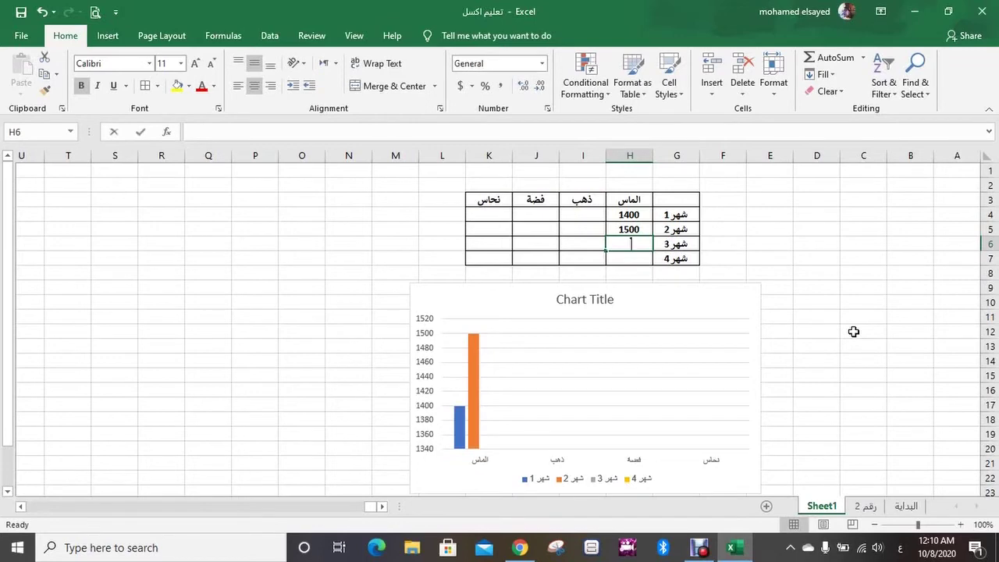
pyautogui.write('1700')
pyautogui.press('Return')
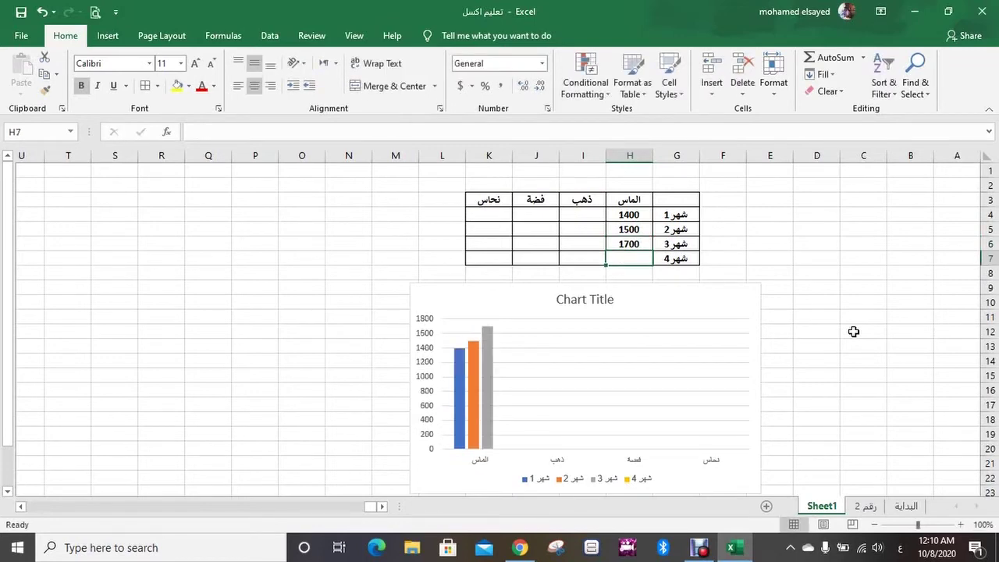
pyautogui.write('1250')
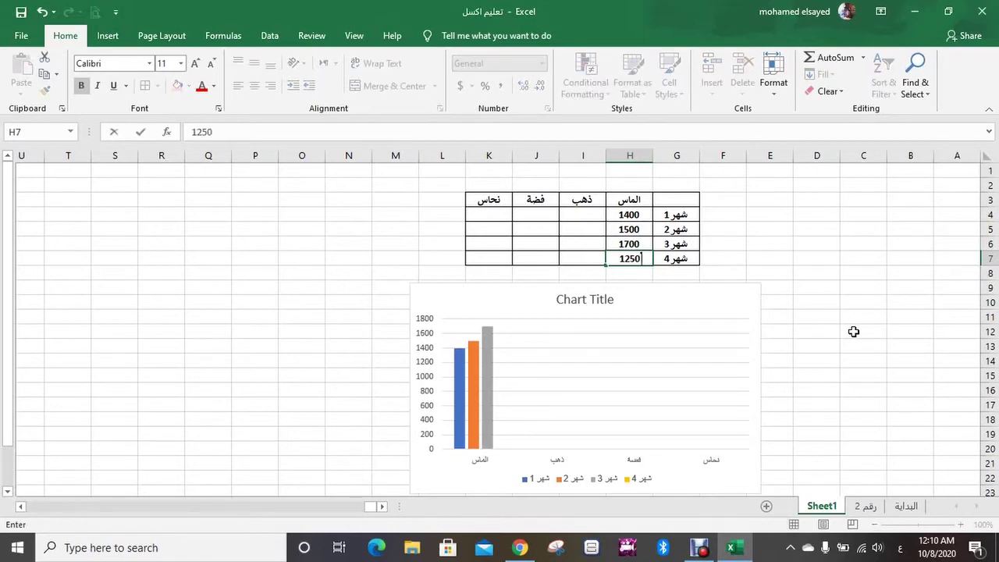
pyautogui.press('Tab')
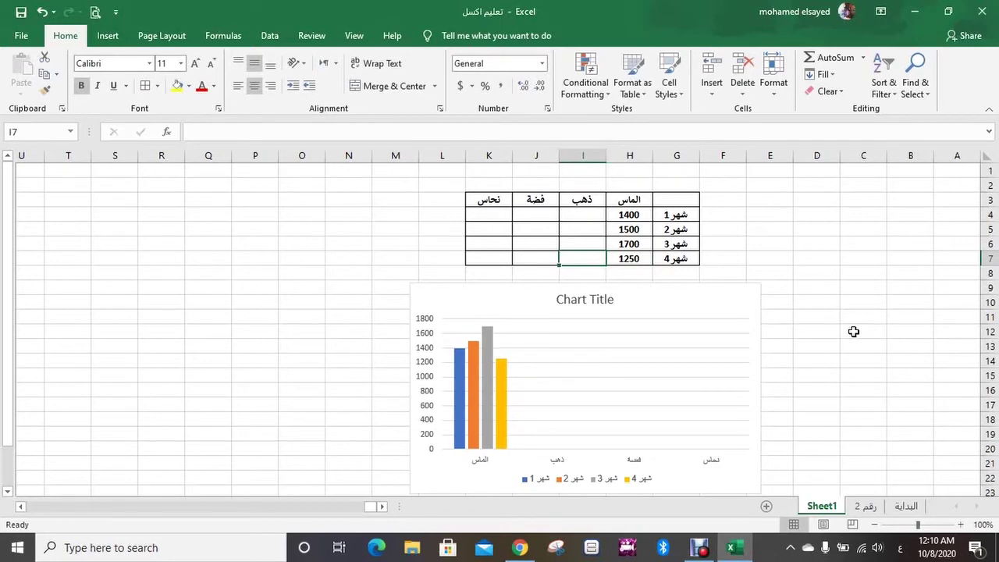
# Enter the values 850, 770, 680 and 800 for months 1 to 4 in the ذهب column, cells I4 to I7
pyautogui.press('Up')
pyautogui.press('Up')
pyautogui.press('Up')
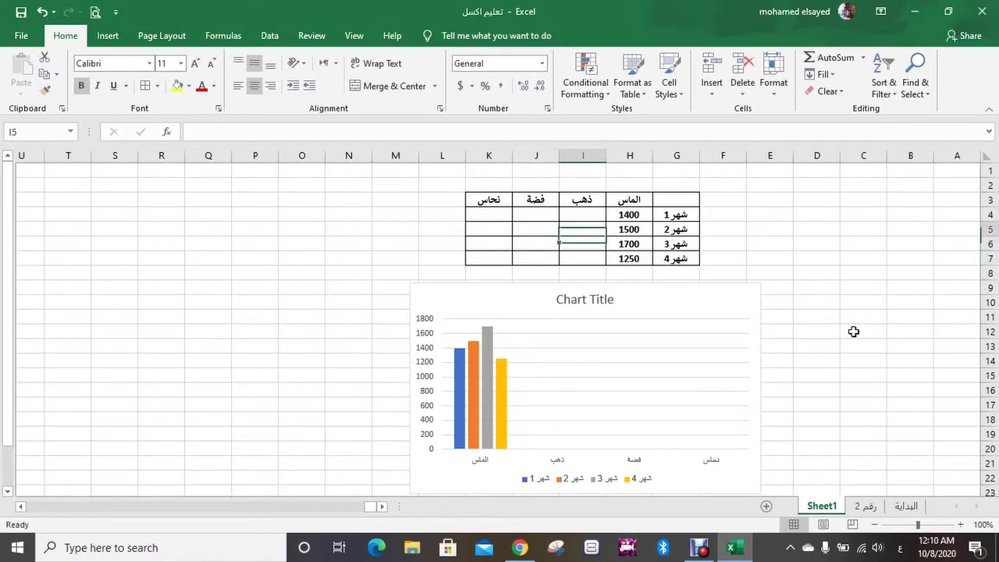
pyautogui.write('850')
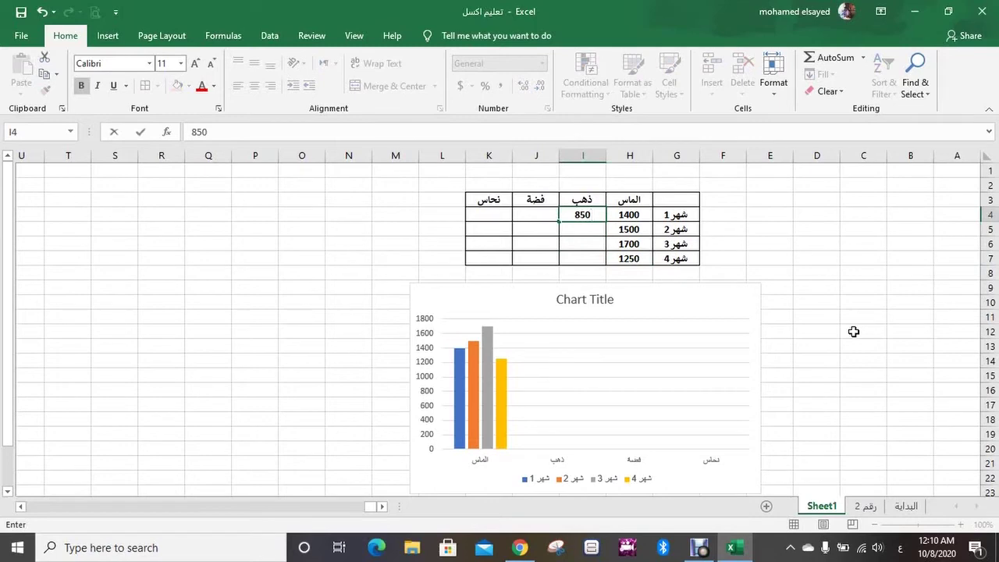
pyautogui.press('Return')
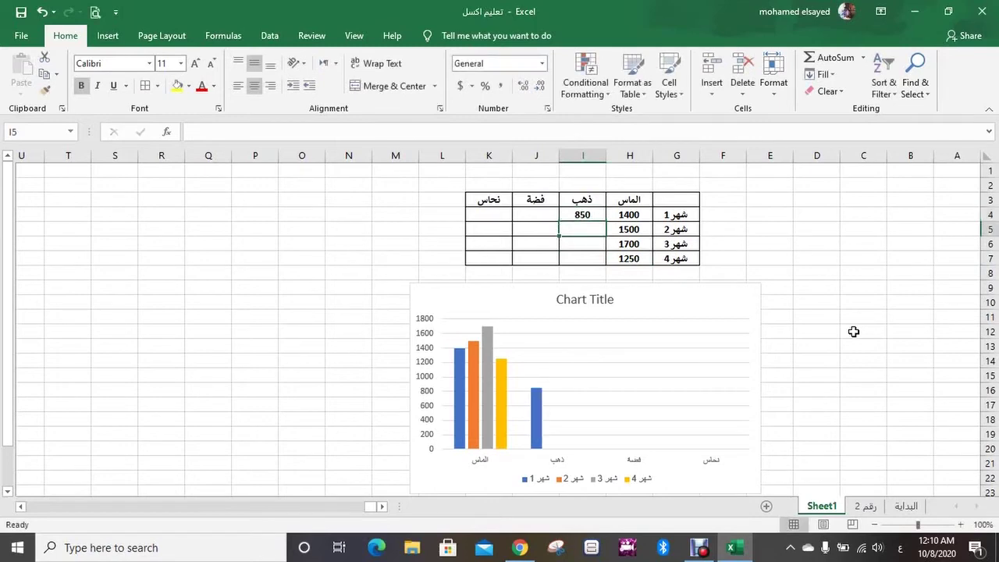
pyautogui.write('777')
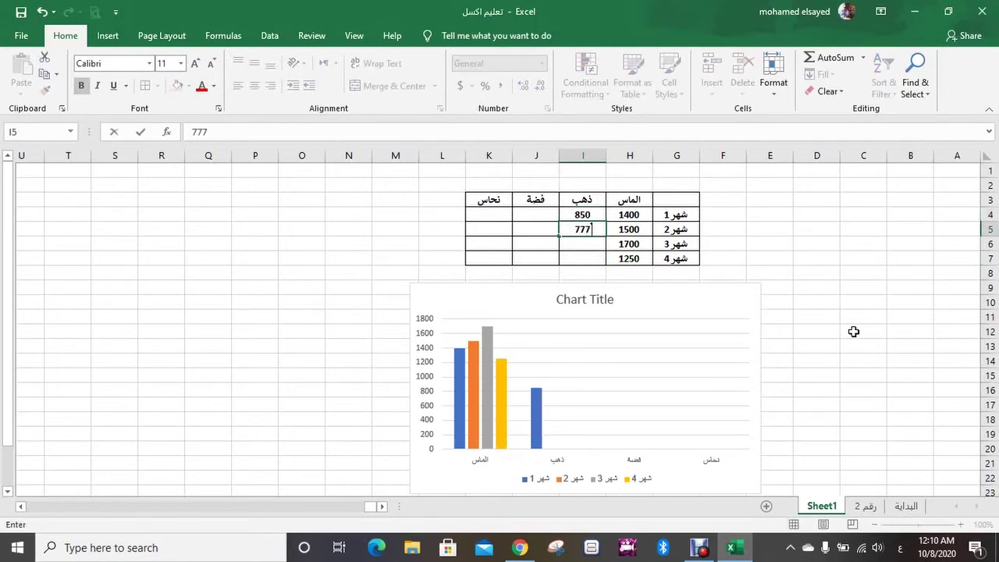
pyautogui.press('BackSpace')
pyautogui.write('0')
pyautogui.press('Return')
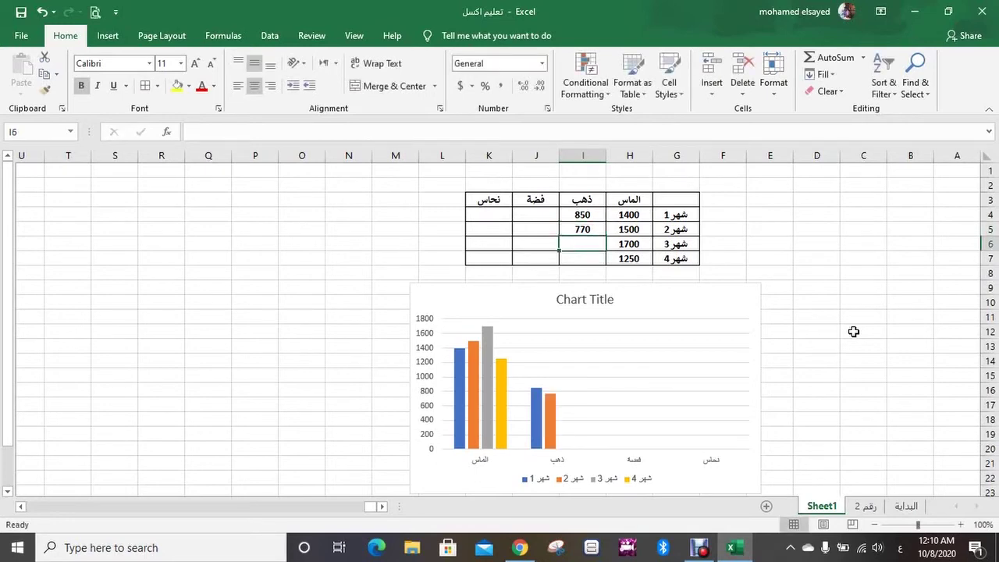
pyautogui.write('680')
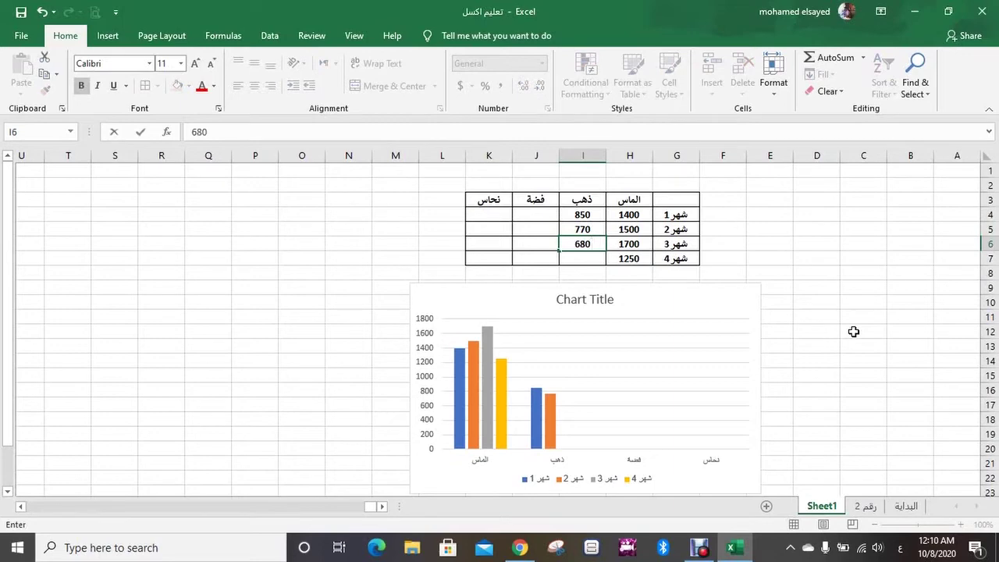
pyautogui.press('Return')
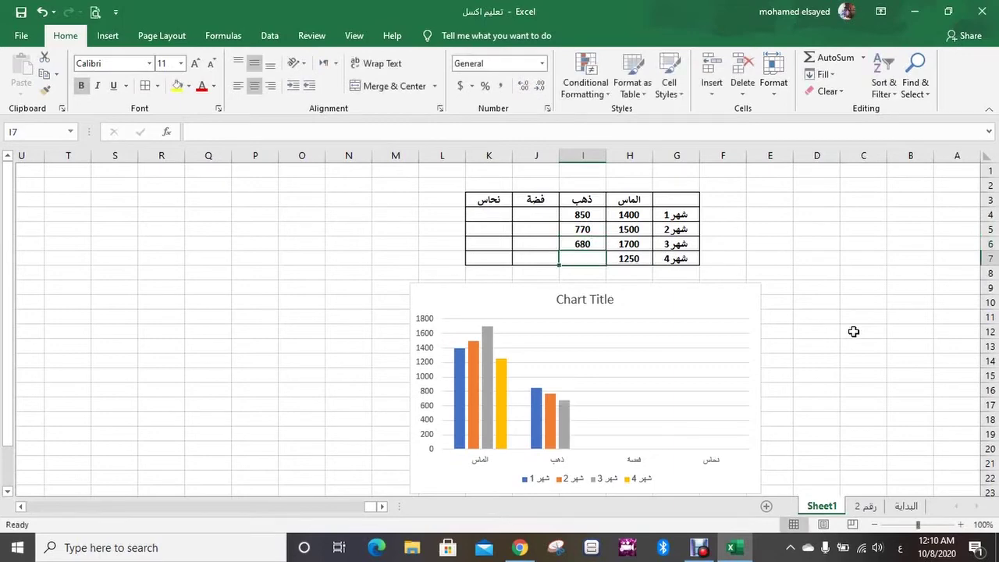
pyautogui.write('800')
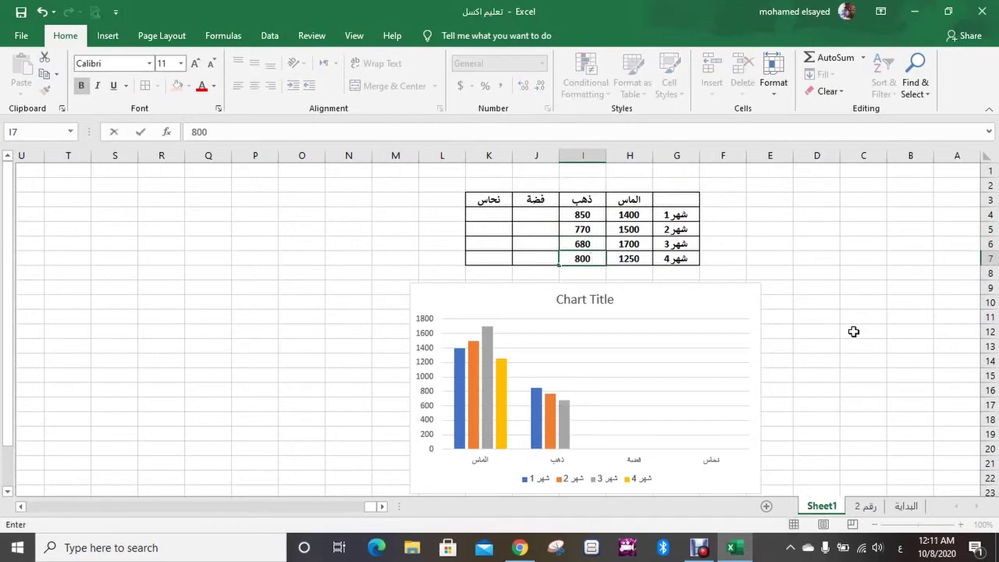
pyautogui.press('Tab')
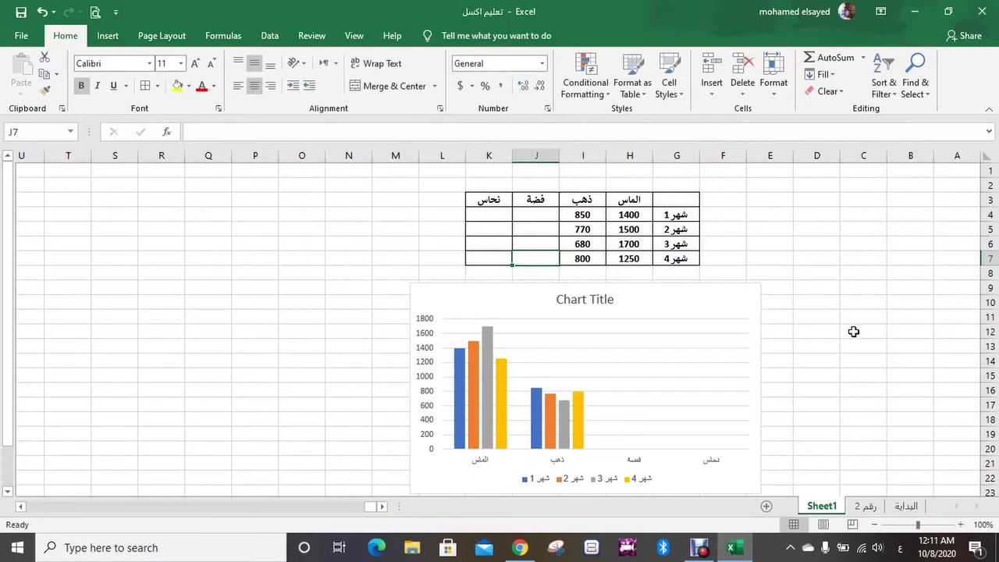
# Enter the values 250, 220, 300 and 340 for months 1 to 4 in the فضة column, cells J4 to J7
pyautogui.press('Up')
pyautogui.press('Up')
pyautogui.press('Up')
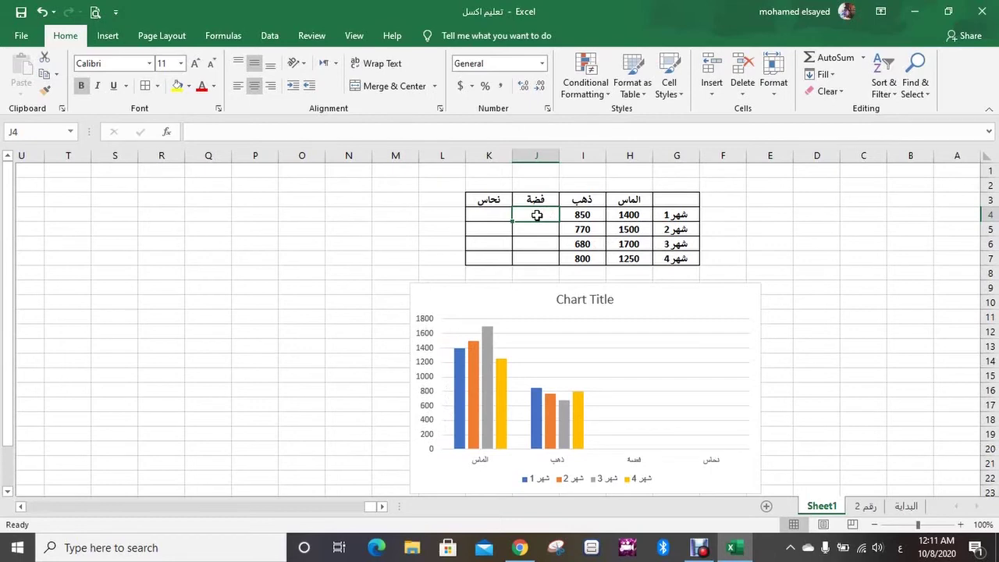
pyautogui.write('250')
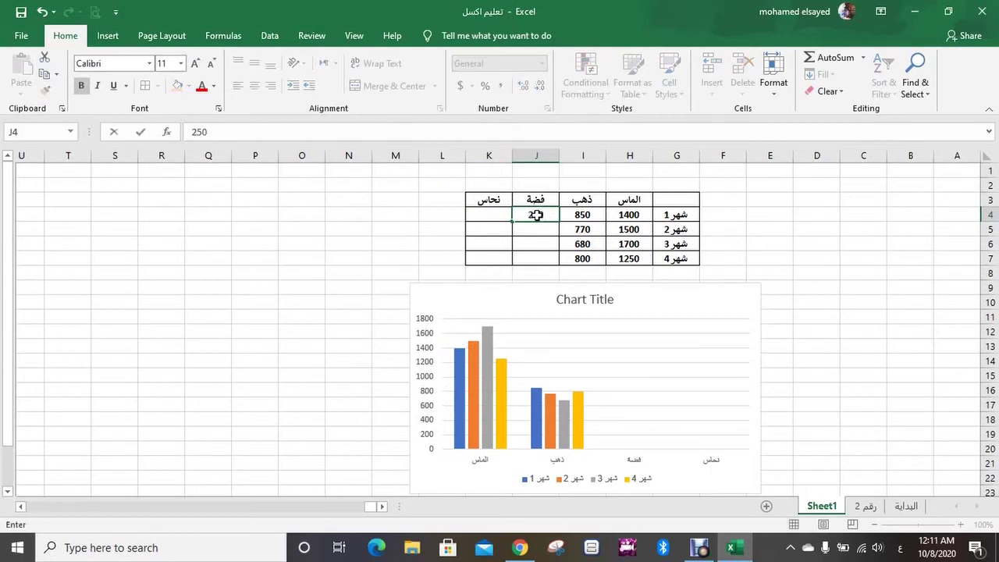
pyautogui.press('Return')
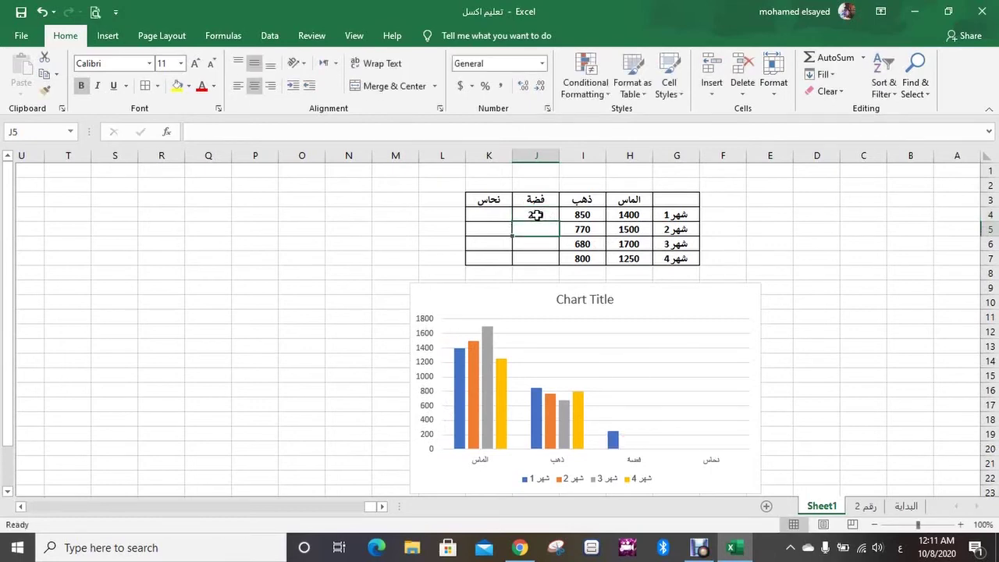
pyautogui.write('220')
pyautogui.press('Return')
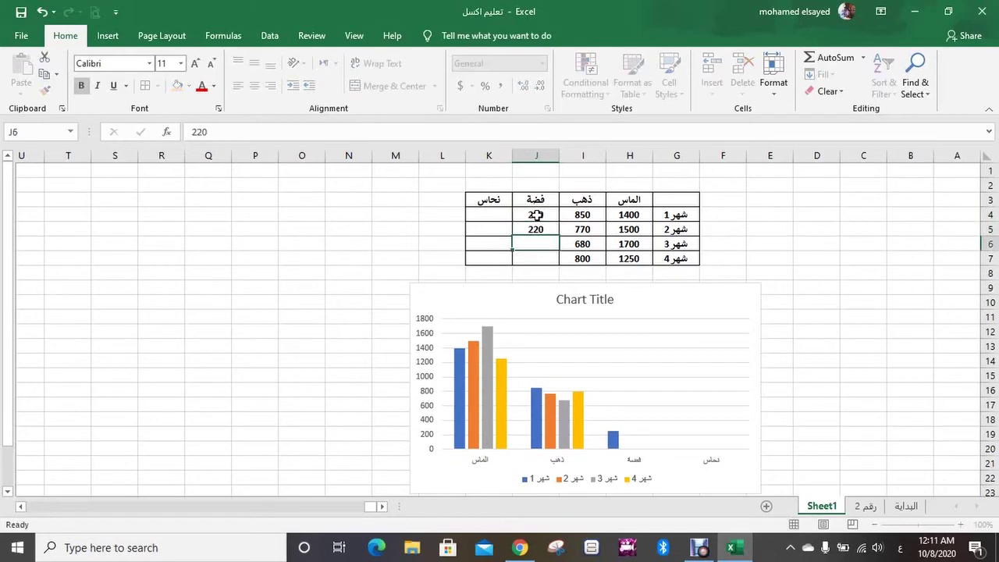
pyautogui.write('300')
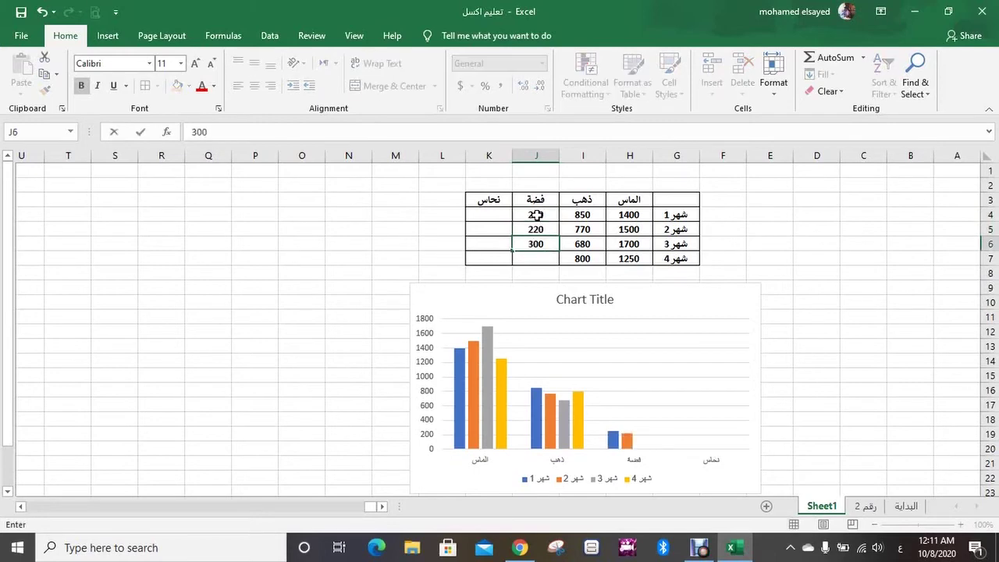
pyautogui.press('Return')
pyautogui.write('340')
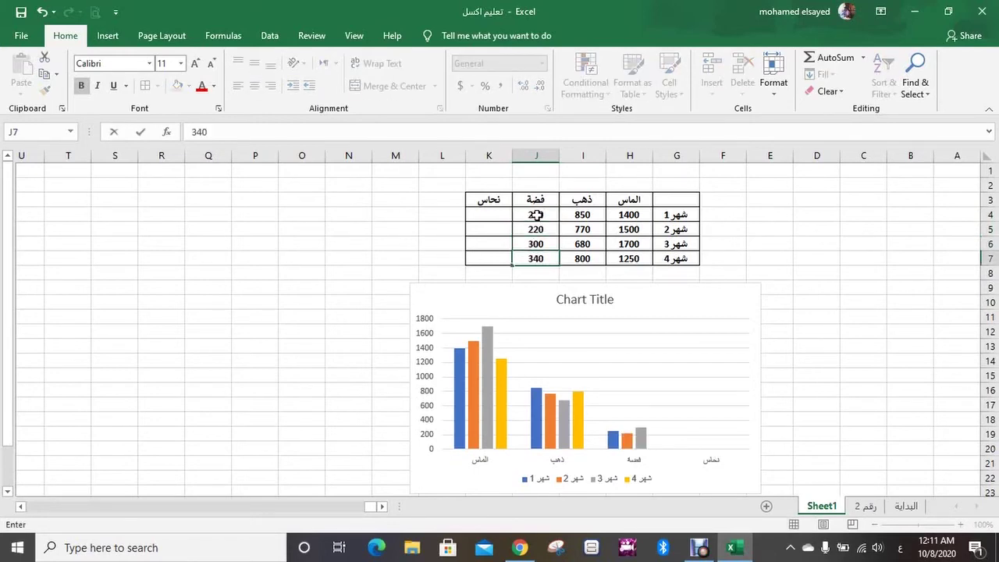
pyautogui.press('Tab')
# Enter the values 200, 180, 190 and 185 for months 1 to 4 in the نحاس column, cells K4 to K7
pyautogui.press('Up')
pyautogui.press('Up')
pyautogui.press('Up')
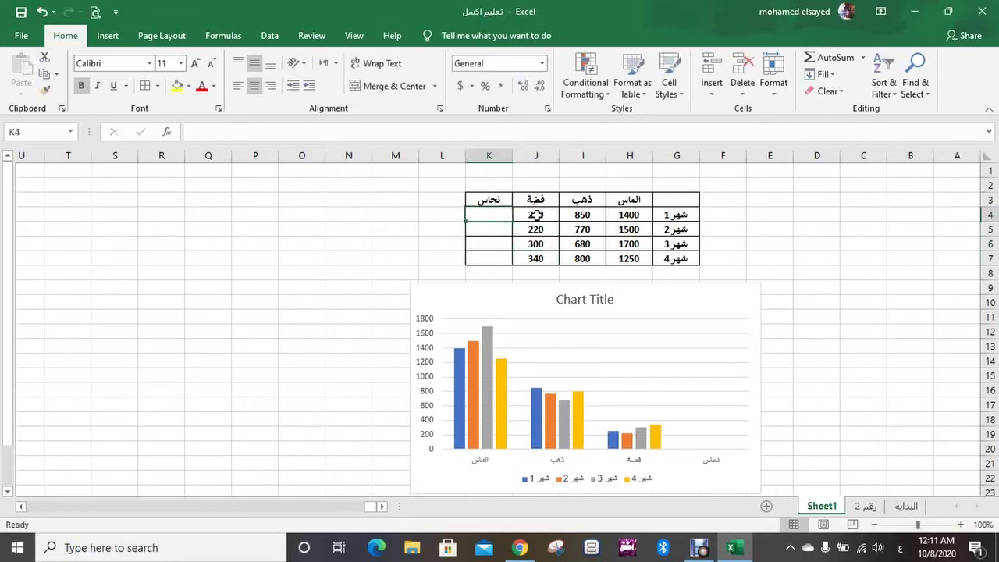
pyautogui.write('200')
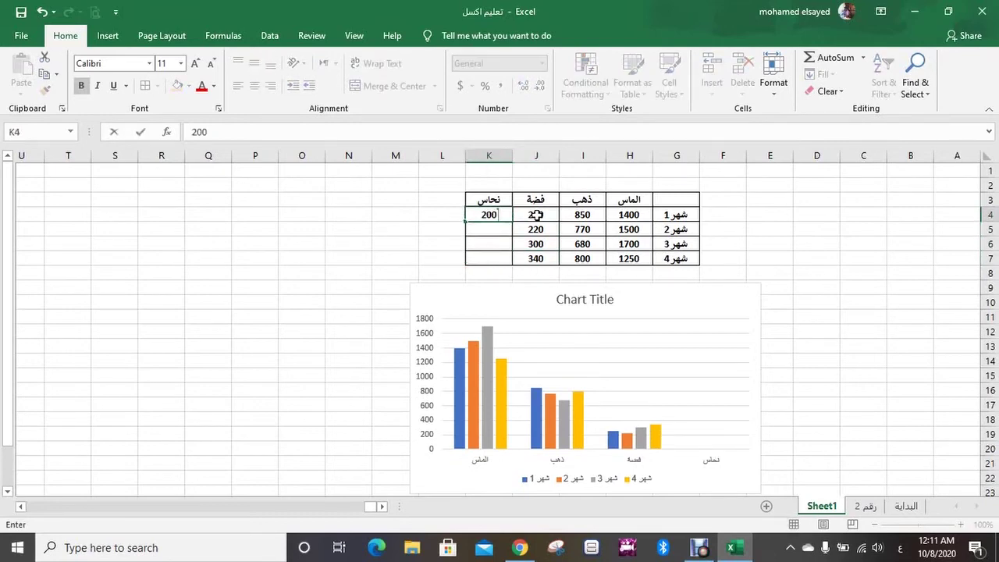
pyautogui.press('Return')
pyautogui.write('1')
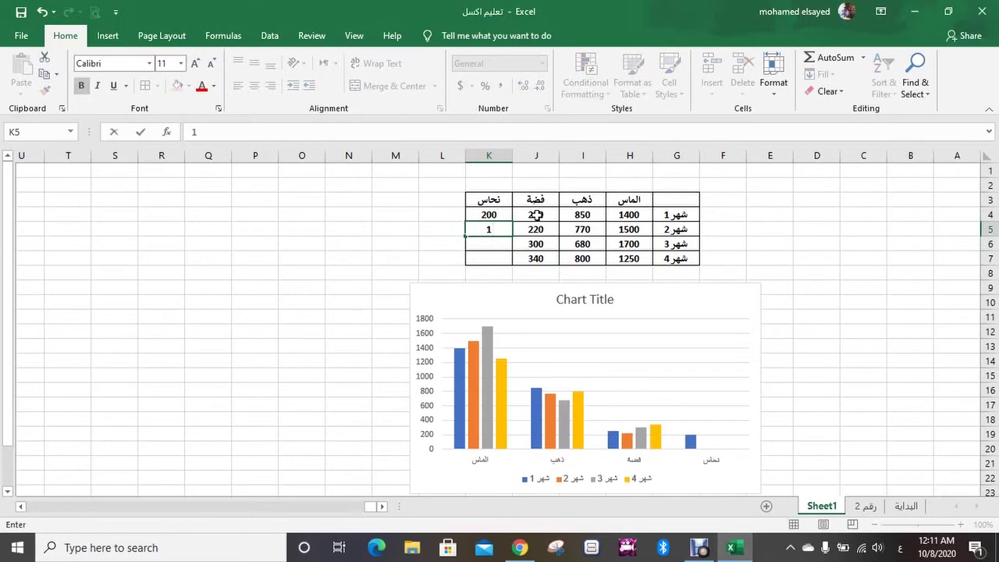
pyautogui.write('80')
pyautogui.press('Return')
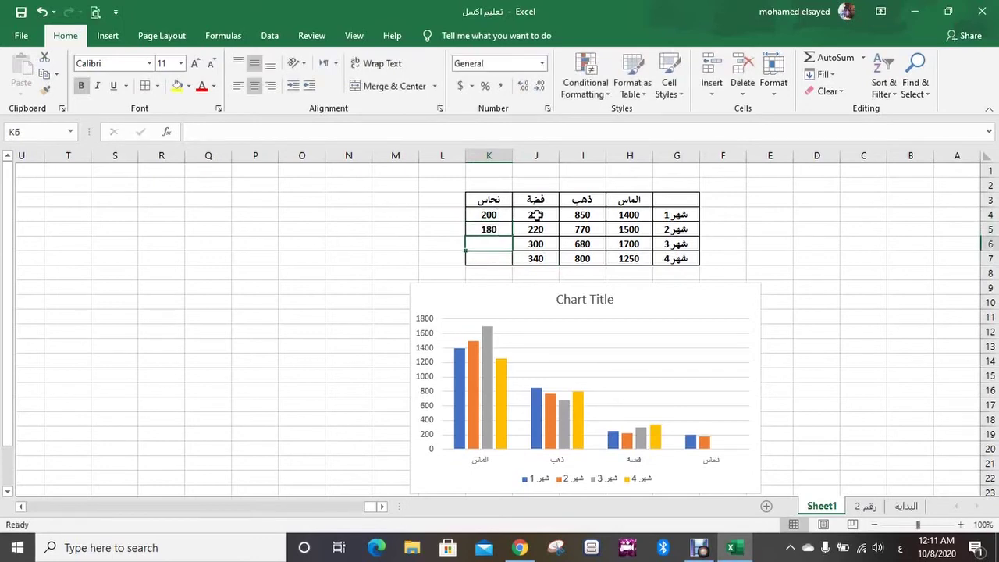
pyautogui.write('190')
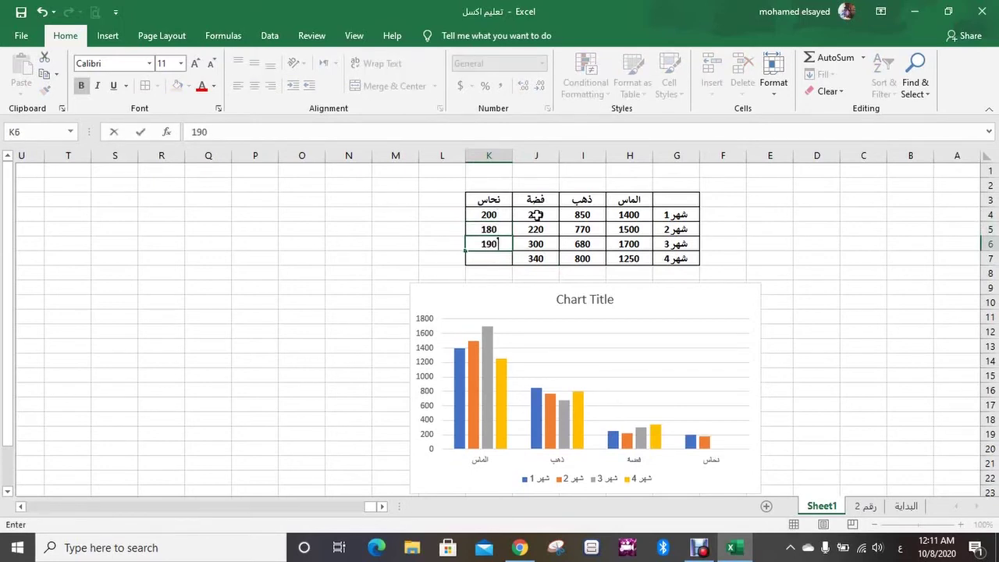
pyautogui.press('Return')
pyautogui.write('185')
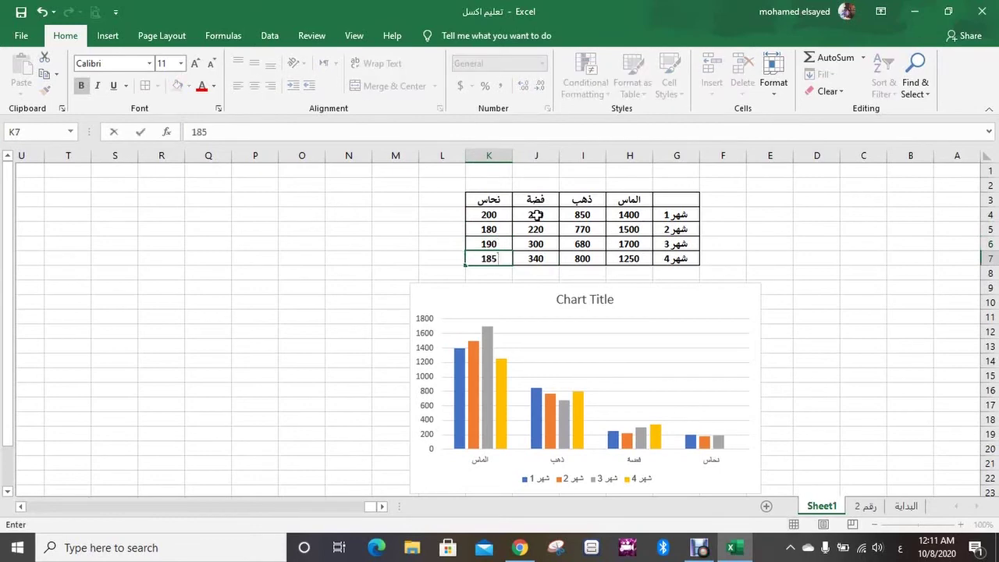
pyautogui.press('Right')
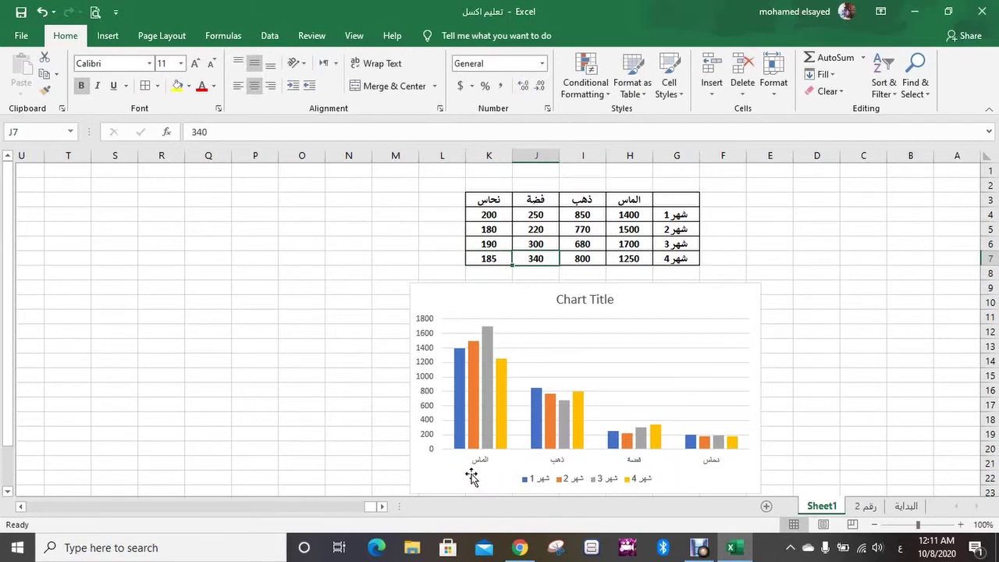
pyautogui.moveTo(490, 364)
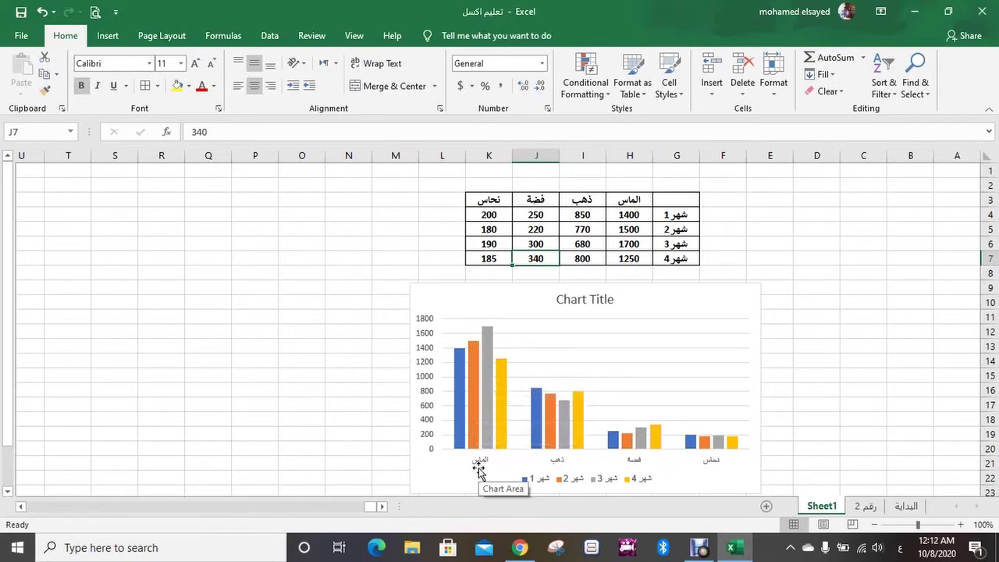
pyautogui.click(627, 200)
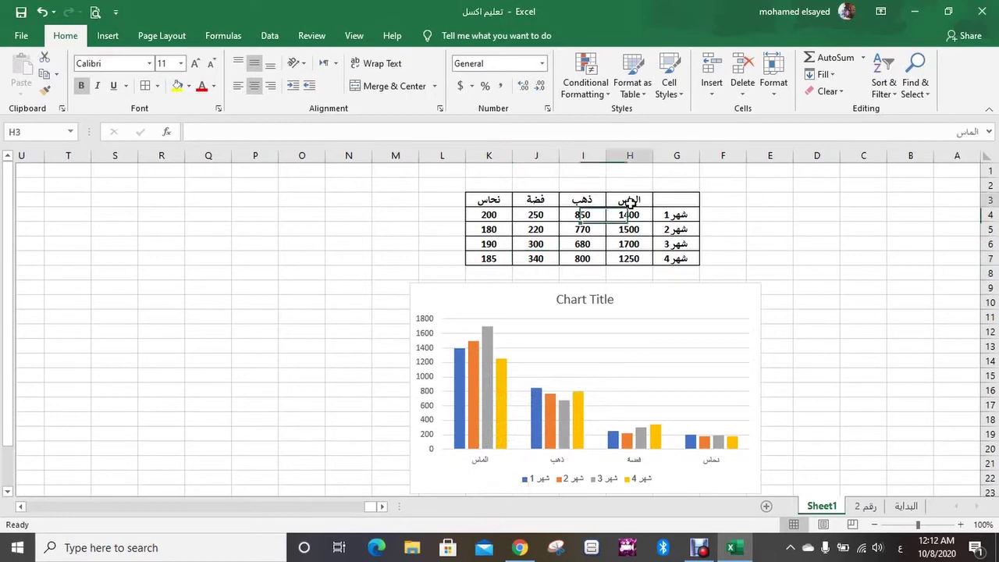
pyautogui.click(481, 465)
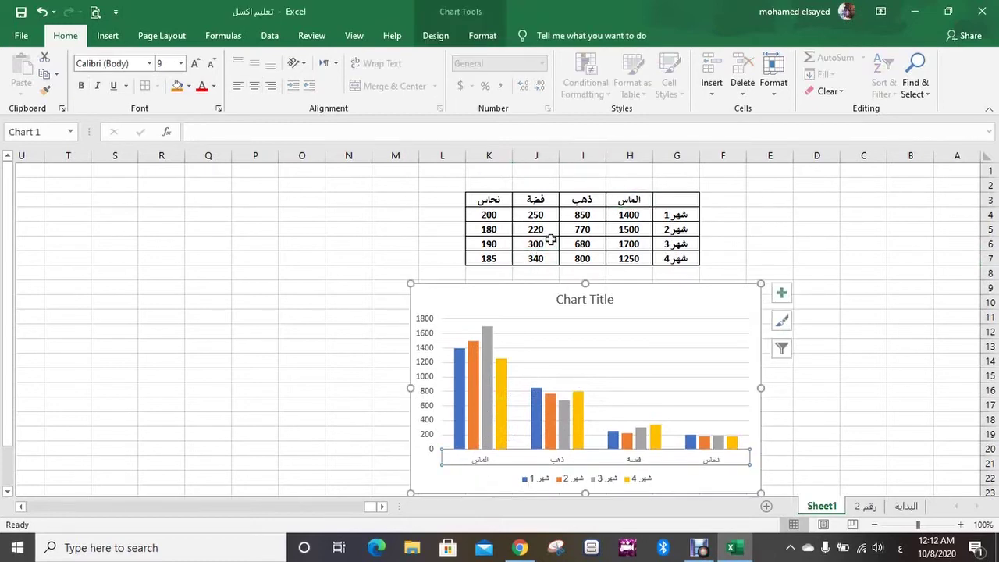
pyautogui.click(578, 201)
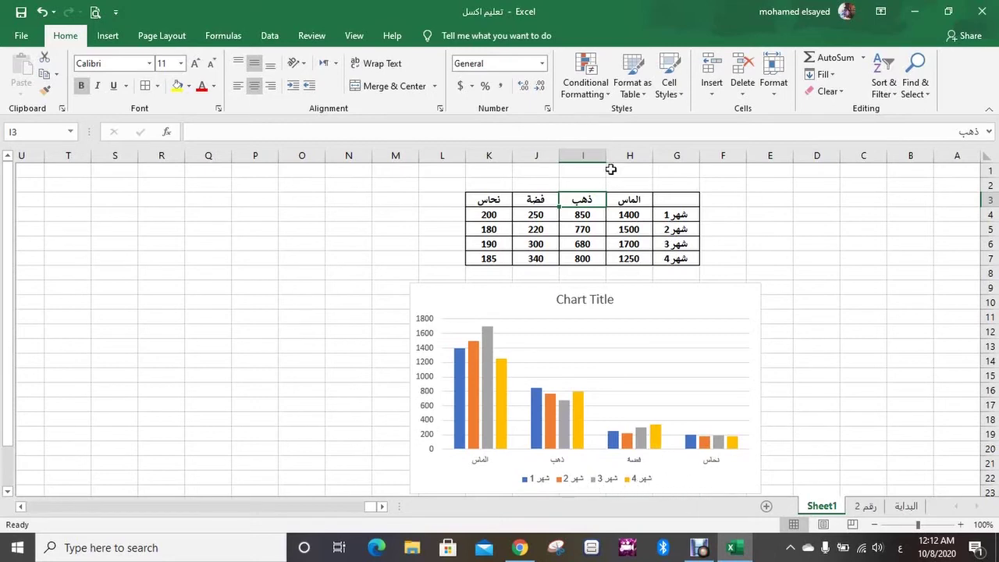
pyautogui.click(681, 215)
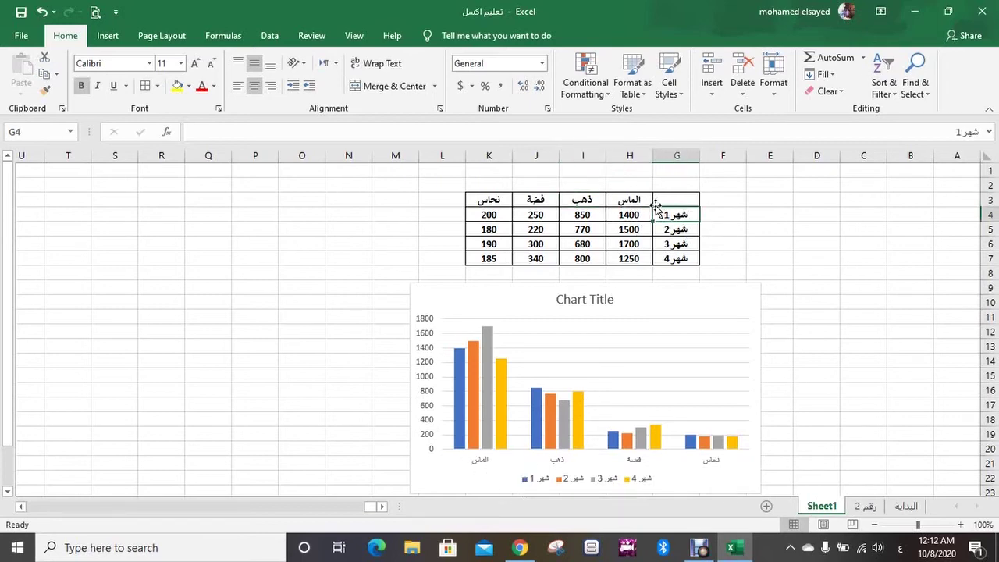
# Replace the placeholder title of the column chart with الاسعار
pyautogui.click(587, 303)
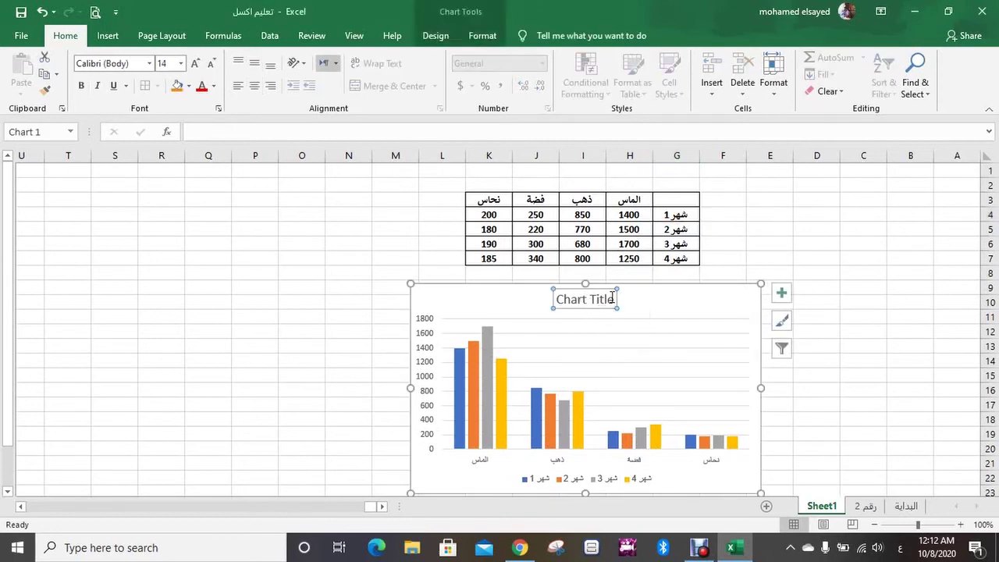
pyautogui.tripleClick(579, 300)
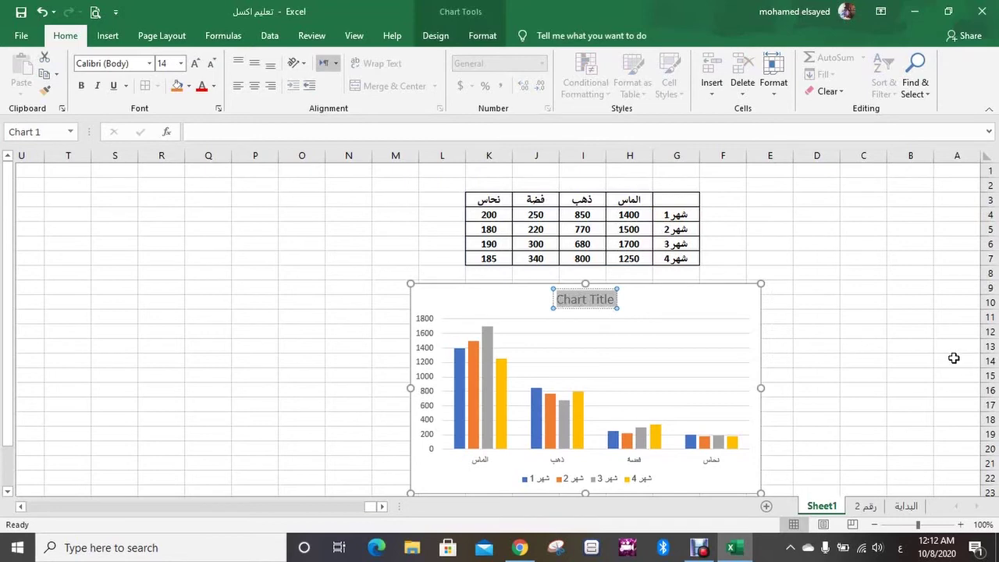
pyautogui.write('الاسعار')
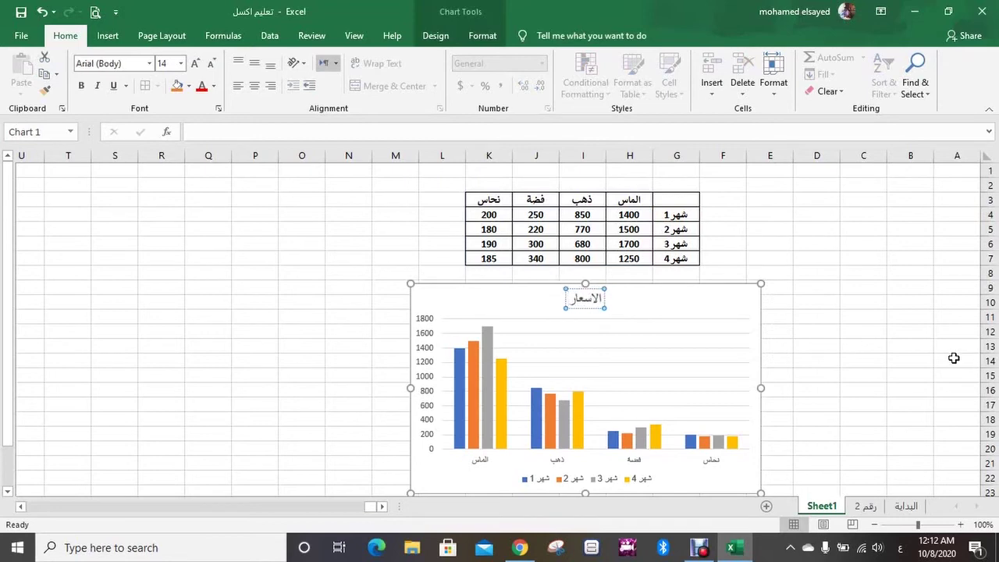
pyautogui.click(720, 307)
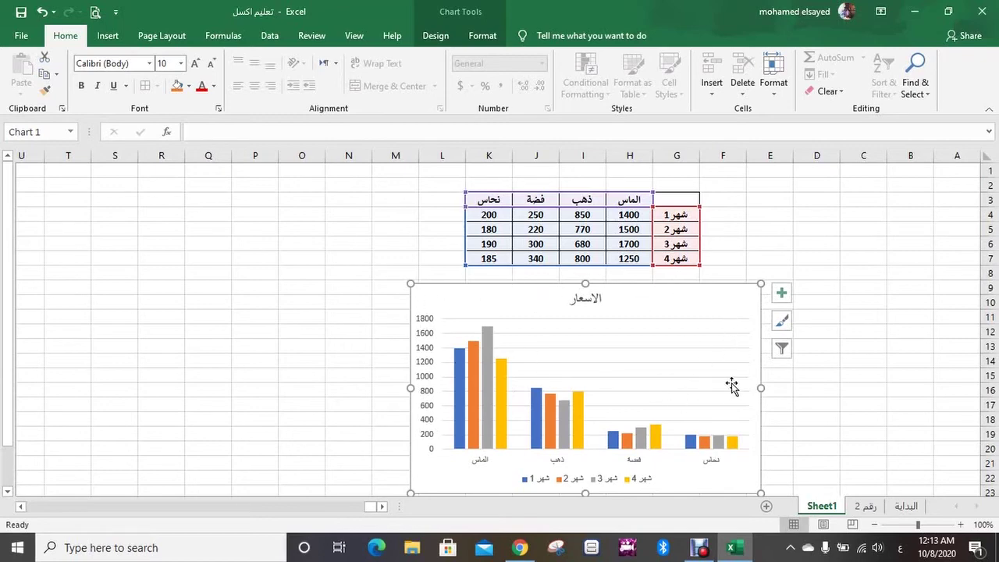
# Preview the available chart styles and the colorful and monochromatic palettes on the column chart without applying any
pyautogui.click(783, 326)
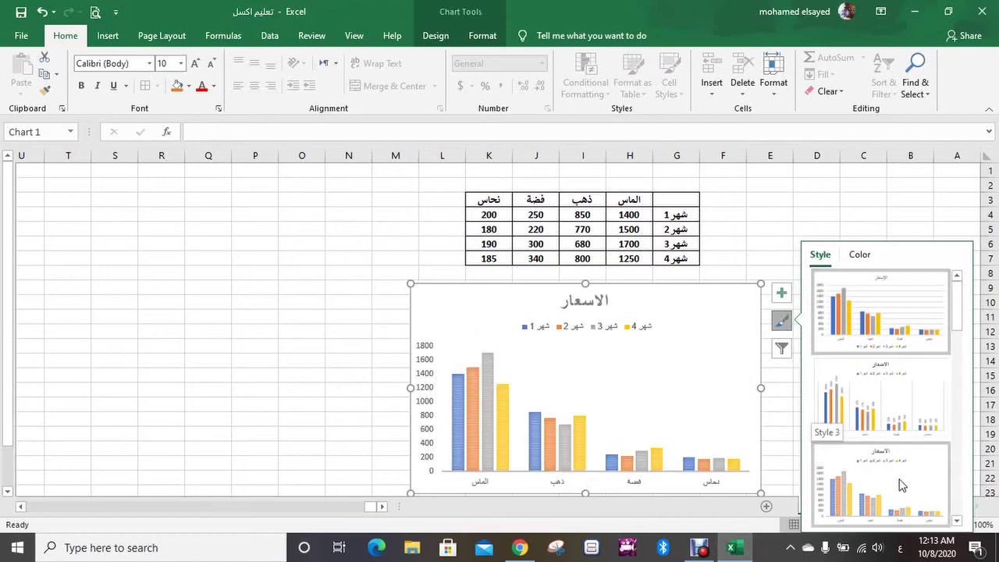
pyautogui.scroll(-3, 902, 488)
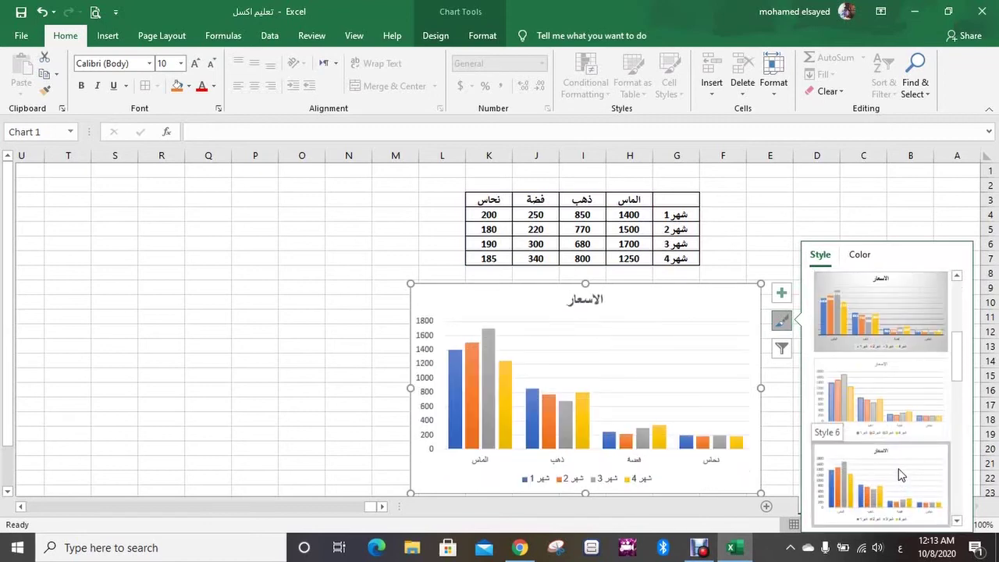
pyautogui.scroll(-1, 898, 467)
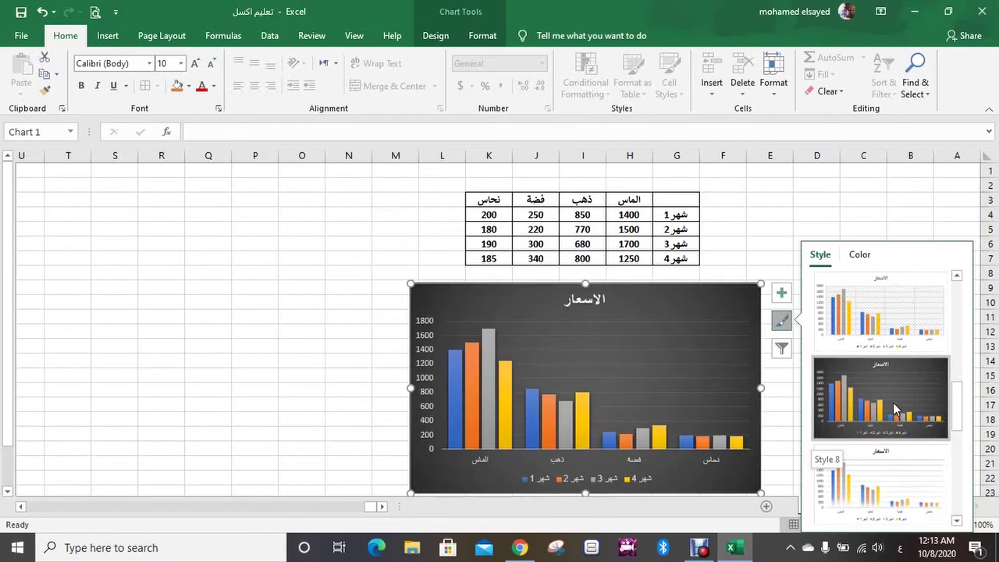
pyautogui.scroll(-5, 895, 409)
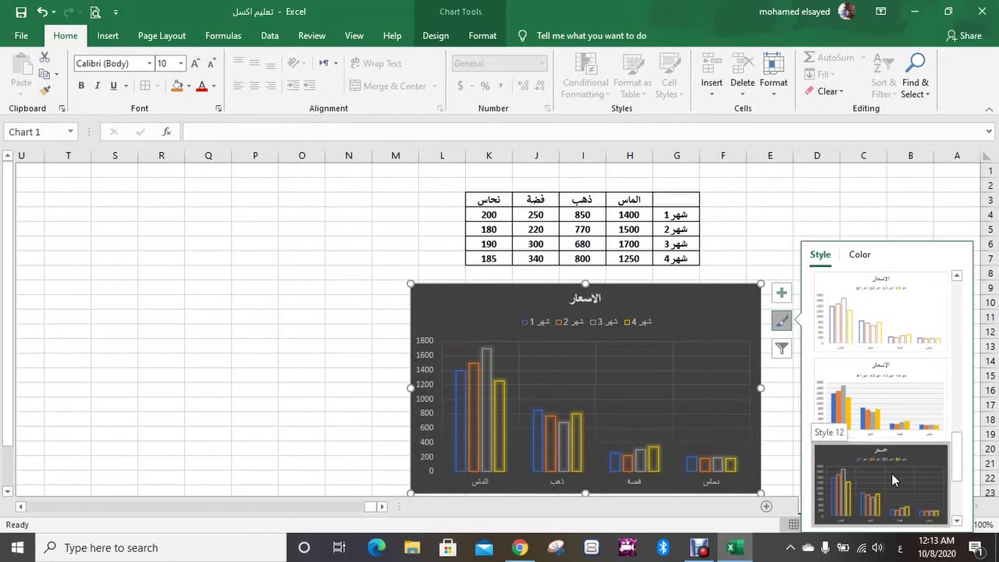
pyautogui.scroll(-1, 892, 473)
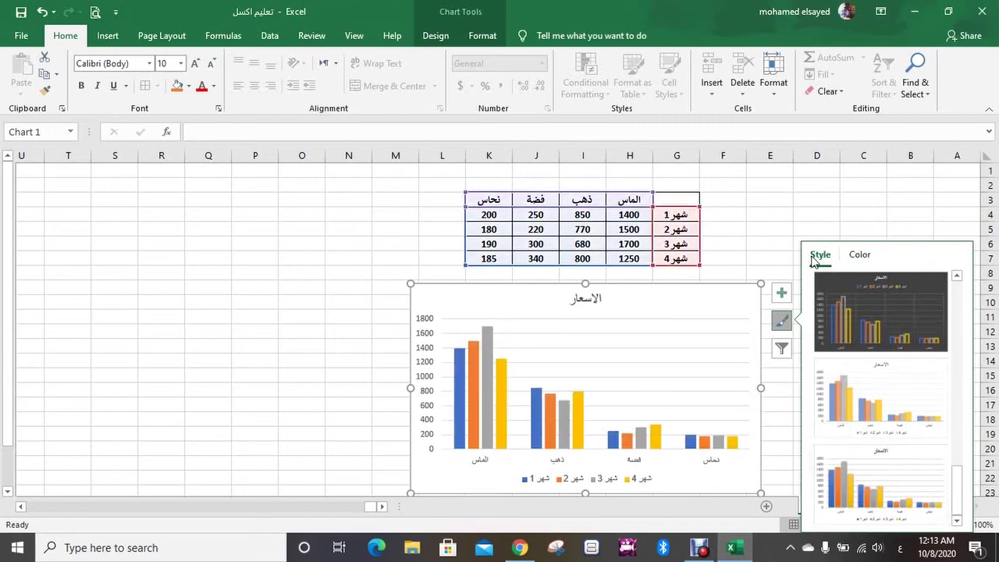
pyautogui.click(860, 257)
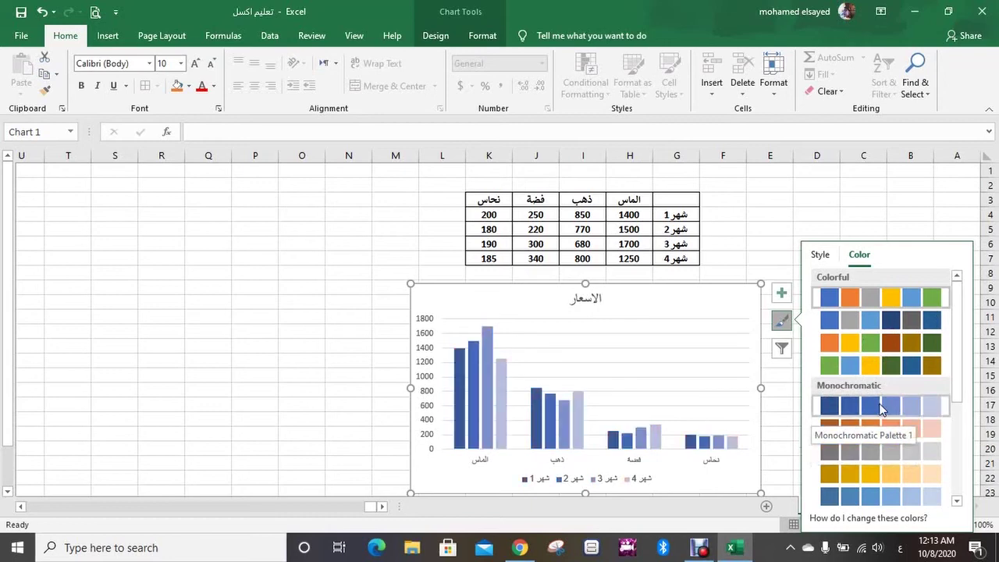
pyautogui.scroll(-5, 881, 408)
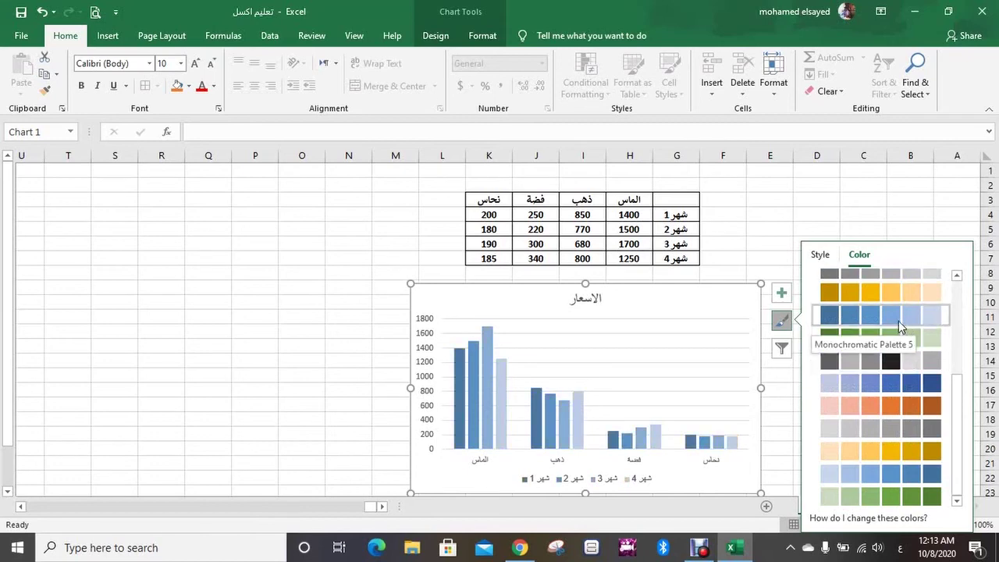
pyautogui.click(919, 201)
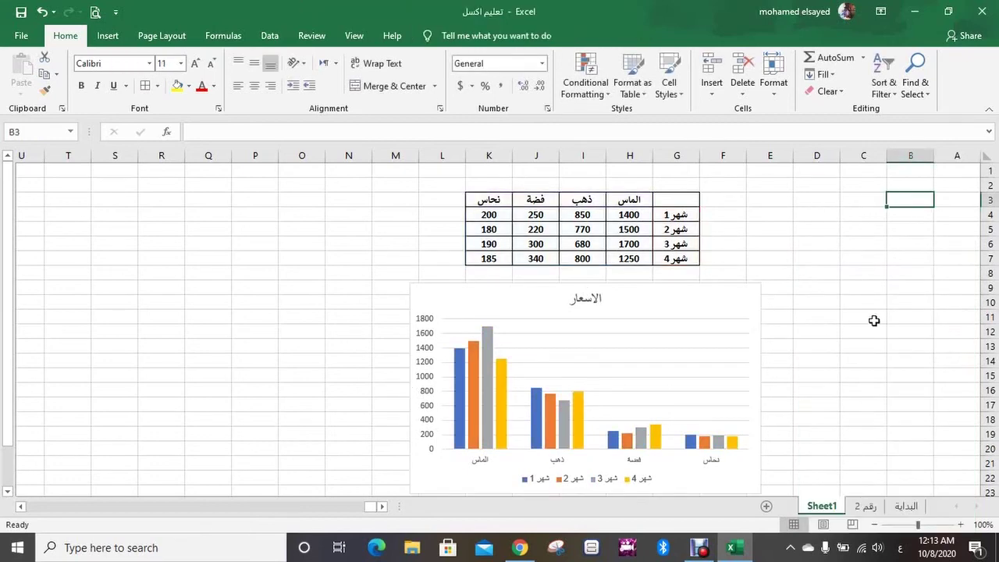
# Examine the chart's filter options for series and categories, both their values and their names, keeping the chart selected
pyautogui.click(723, 341)
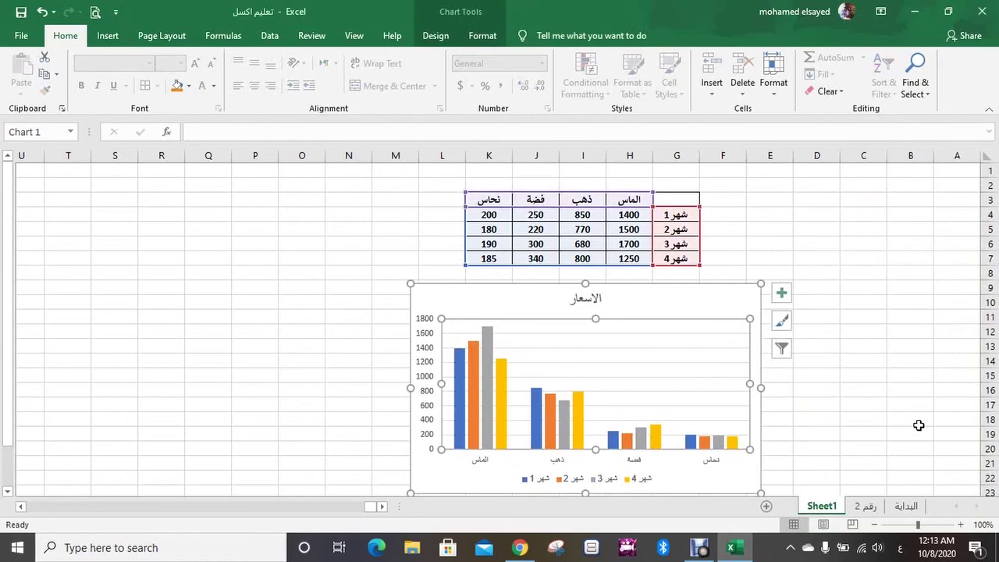
pyautogui.click(782, 350)
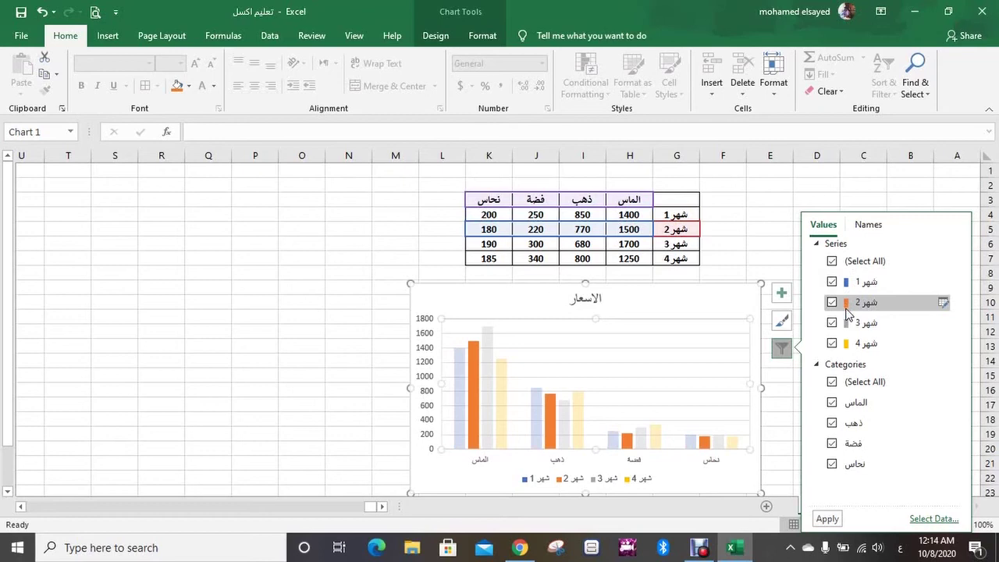
pyautogui.click(869, 225)
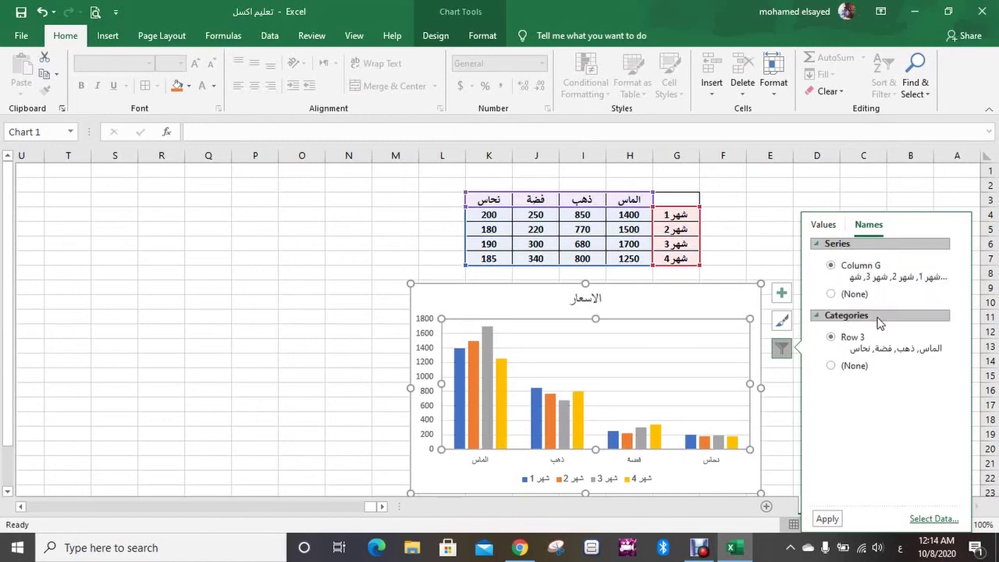
pyautogui.click(825, 225)
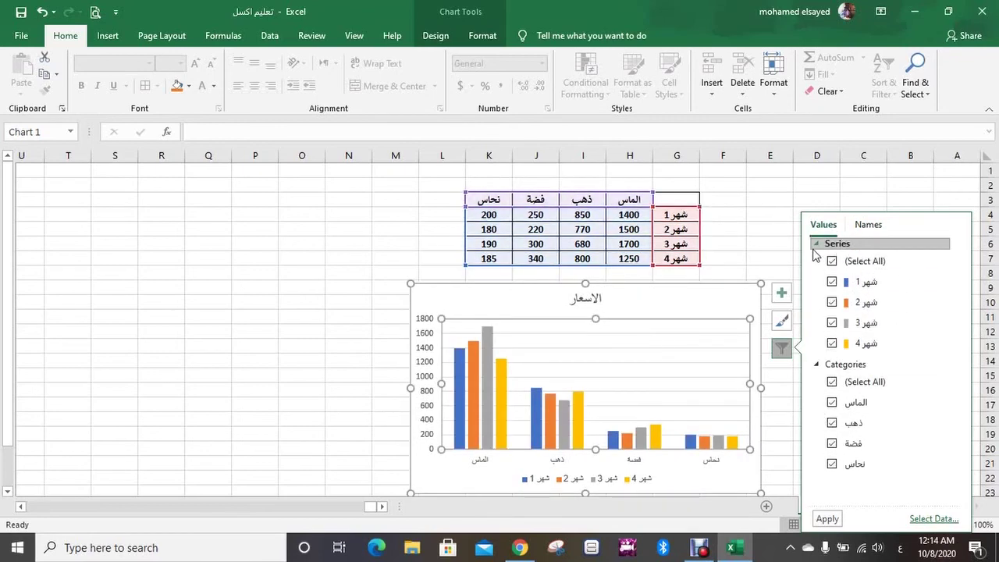
pyautogui.click(769, 242)
pyautogui.click(727, 343)
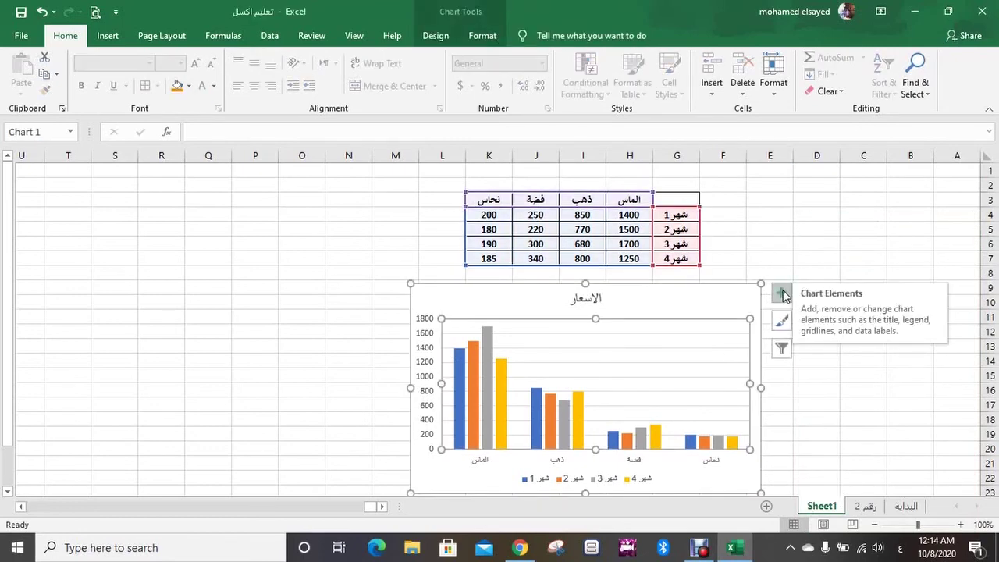
# Review the chart's list of optional elements without changing any, deselect the chart, and look over the chart and its price table
pyautogui.click(782, 293)
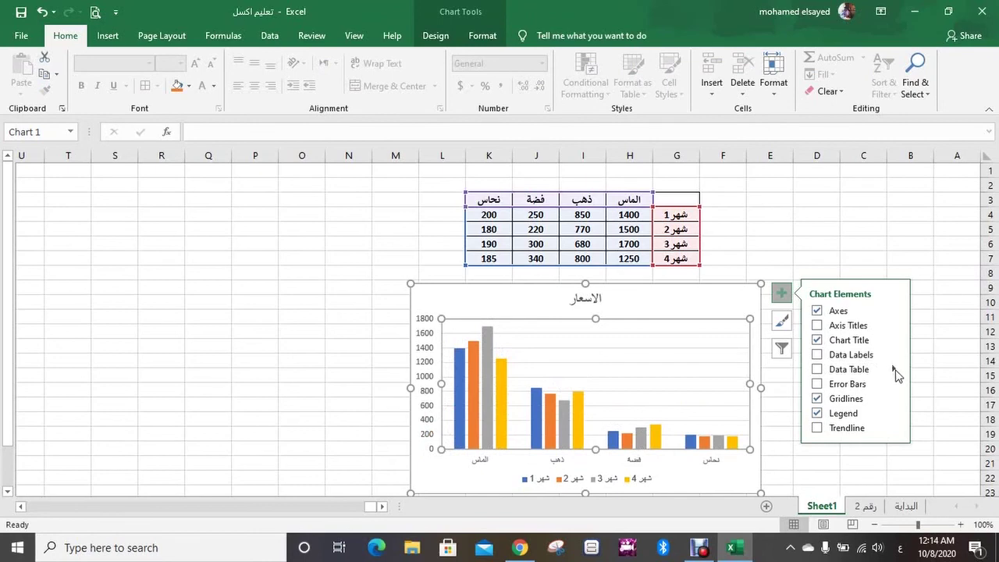
pyautogui.click(941, 349)
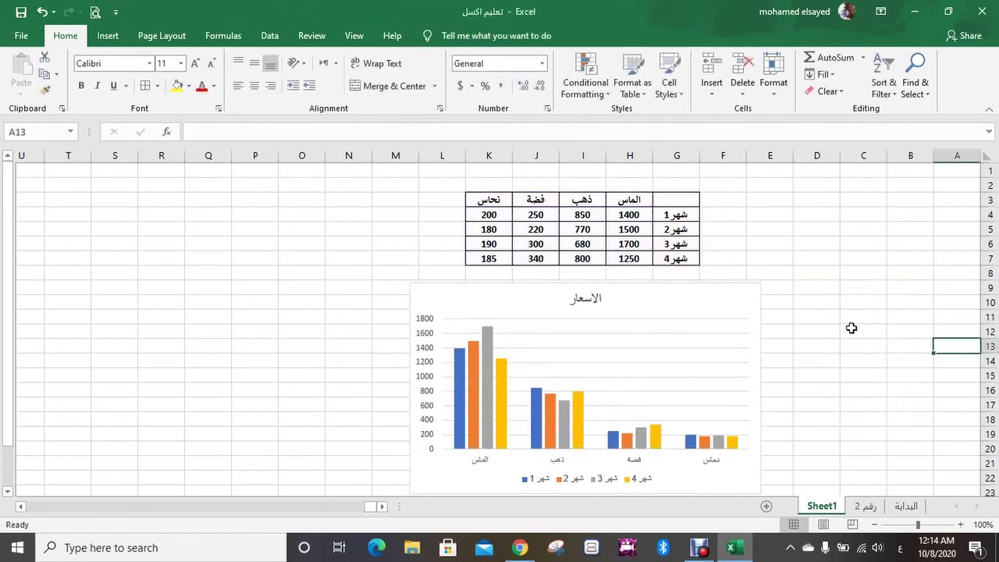
pyautogui.scroll(-3, 853, 327)
pyautogui.scroll(3, 854, 326)
pyautogui.scroll(-2, 800, 284)
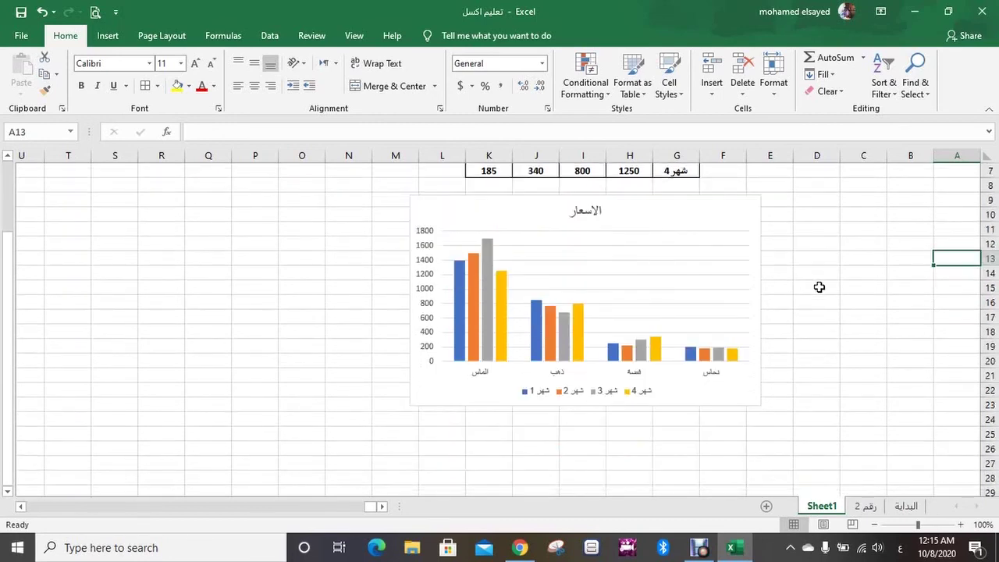
pyautogui.scroll(2, 818, 288)
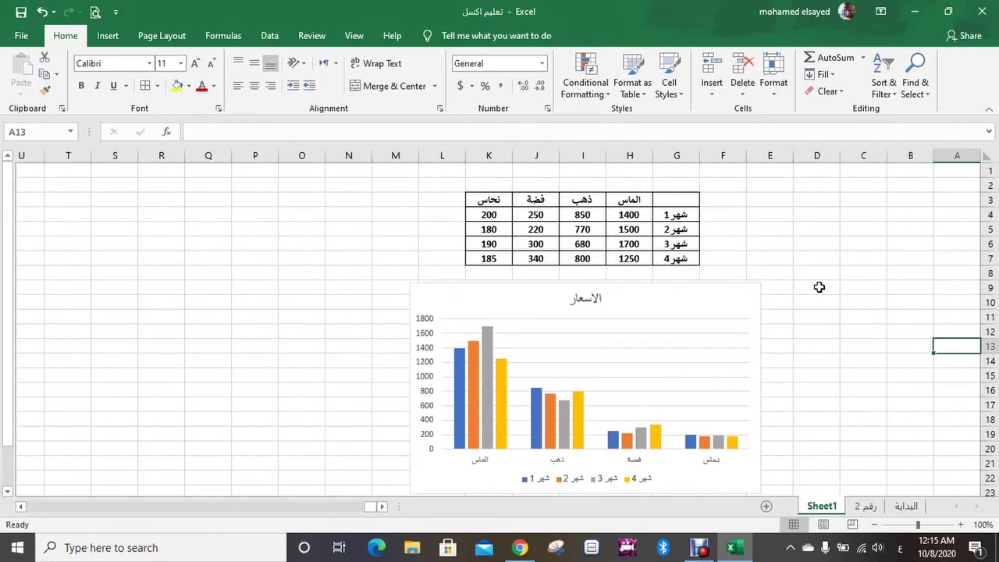
# Rename the worksheet Sheet1, which holds the price table and column chart, as رسم بيانى
pyautogui.click(832, 508)
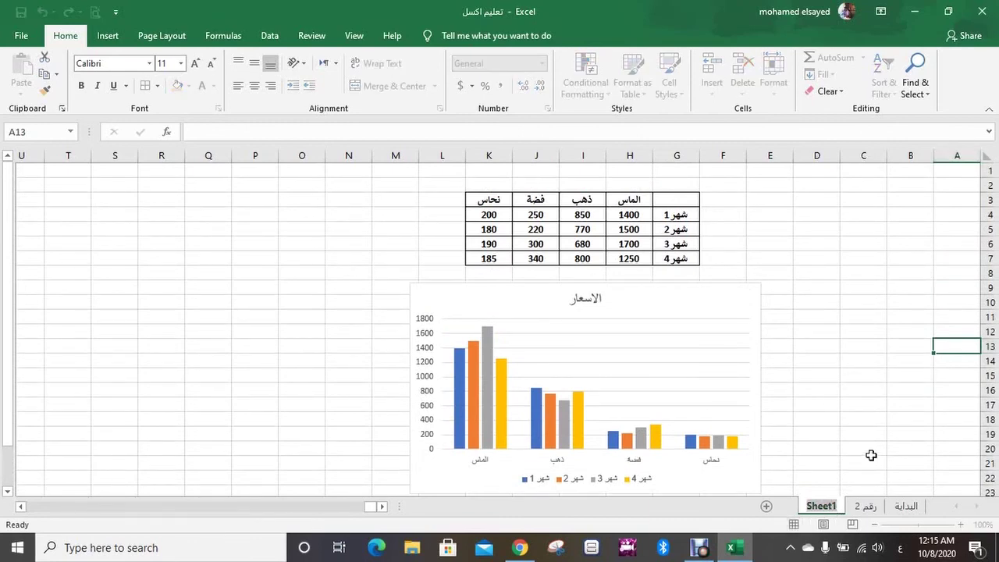
pyautogui.press('BackSpace')
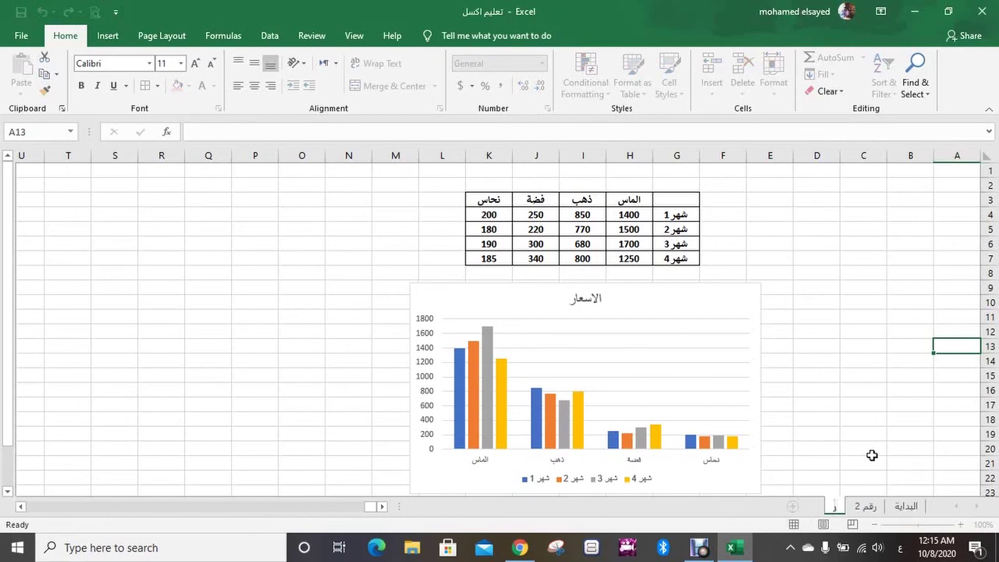
pyautogui.write('رسم بياني')
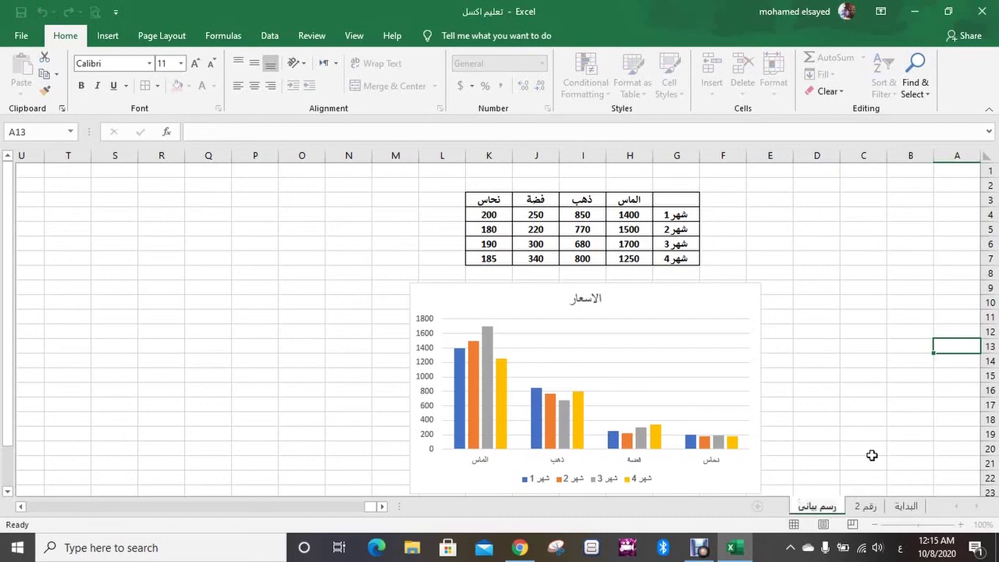
pyautogui.press('Return')
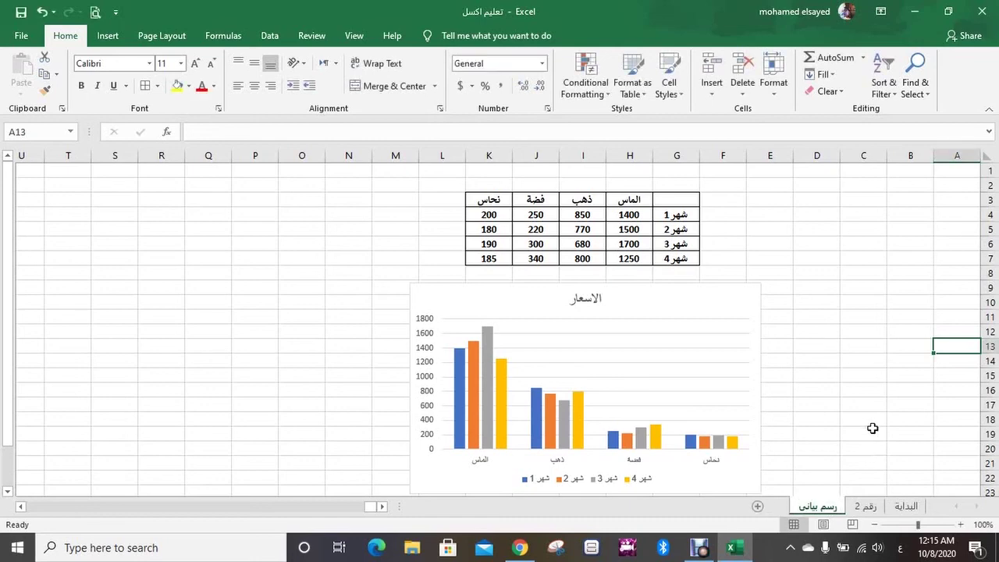
pyautogui.scroll(-1, 817, 400)
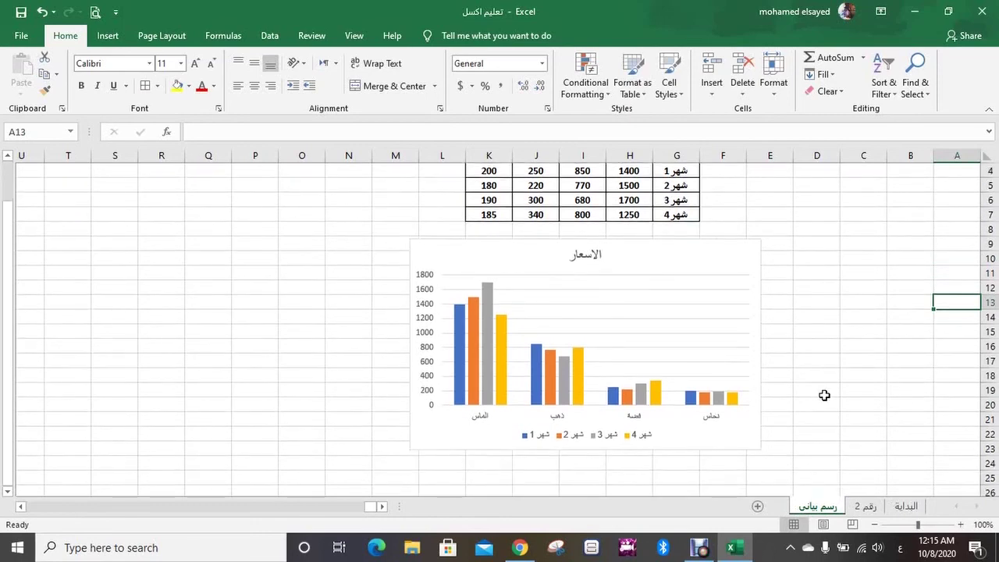
pyautogui.scroll(1, 823, 395)
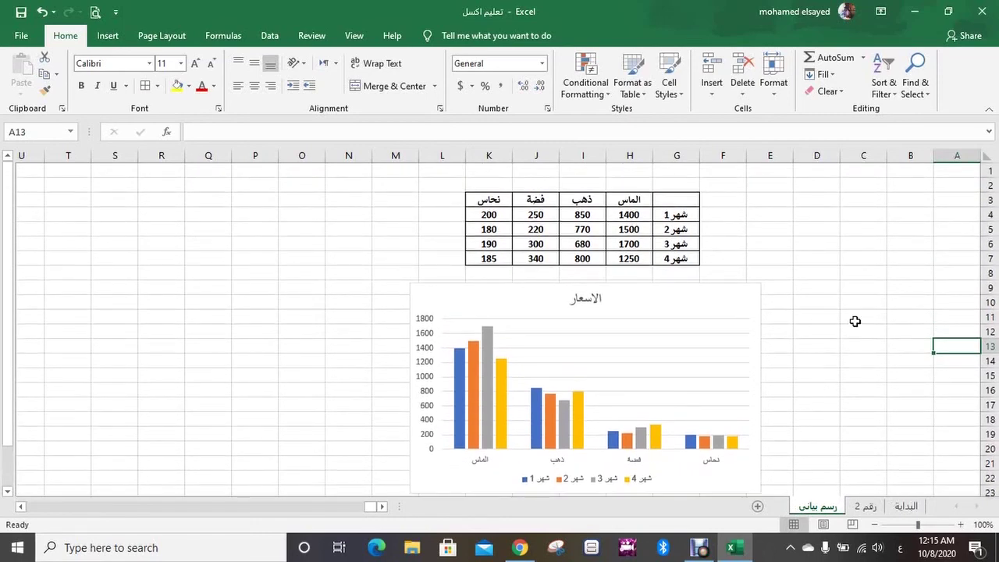
pyautogui.scroll(-2, 855, 320)
pyautogui.scroll(2, 855, 318)
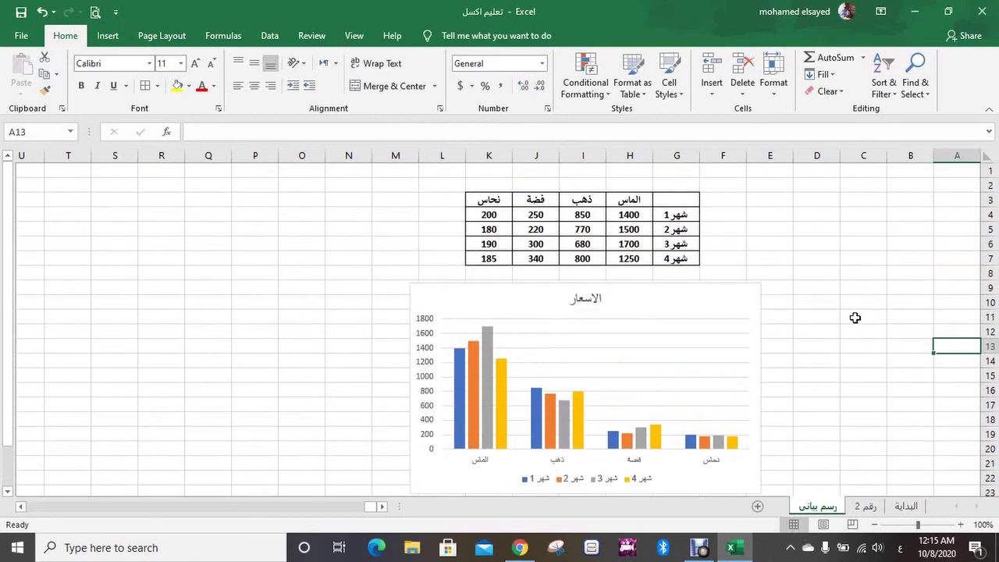